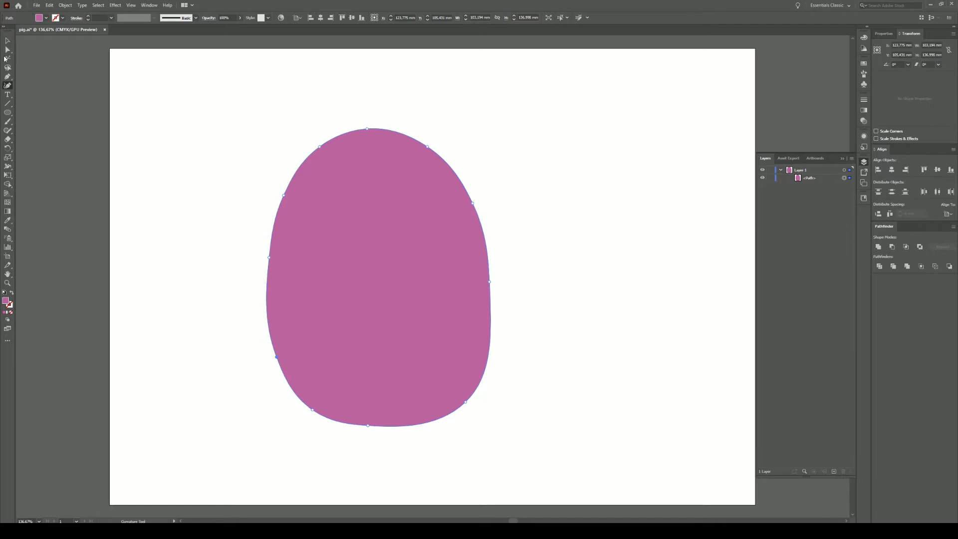
# - Replace the body blob's mauve-purple fill with a pasted lighter pink hex value
pyautogui.doubleClick(6, 302)
pyautogui.hotkey('alt', 'Tab')
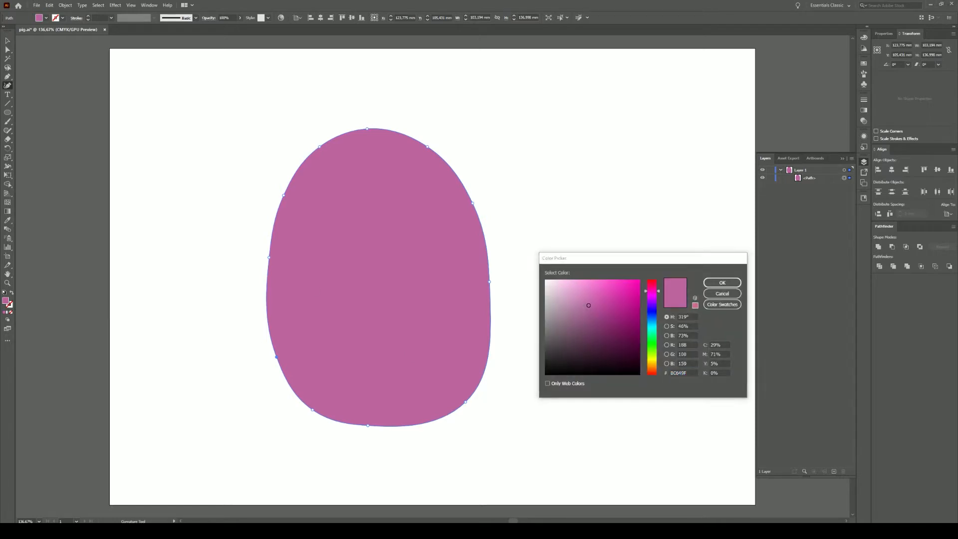
pyautogui.doubleClick(679, 373)
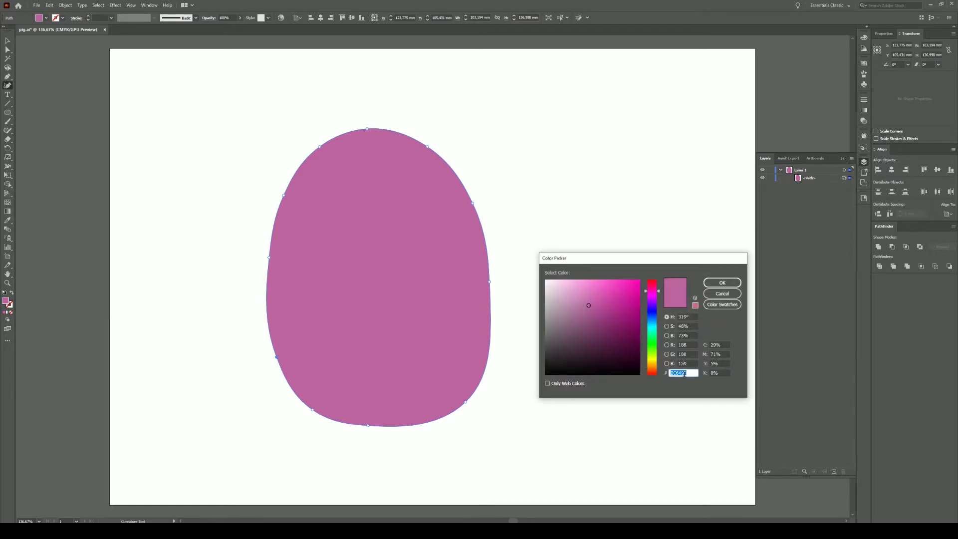
pyautogui.hotkey('ctrl', 'v')
pyautogui.press('Return')
pyautogui.click(7, 40)
pyautogui.click(246, 143)
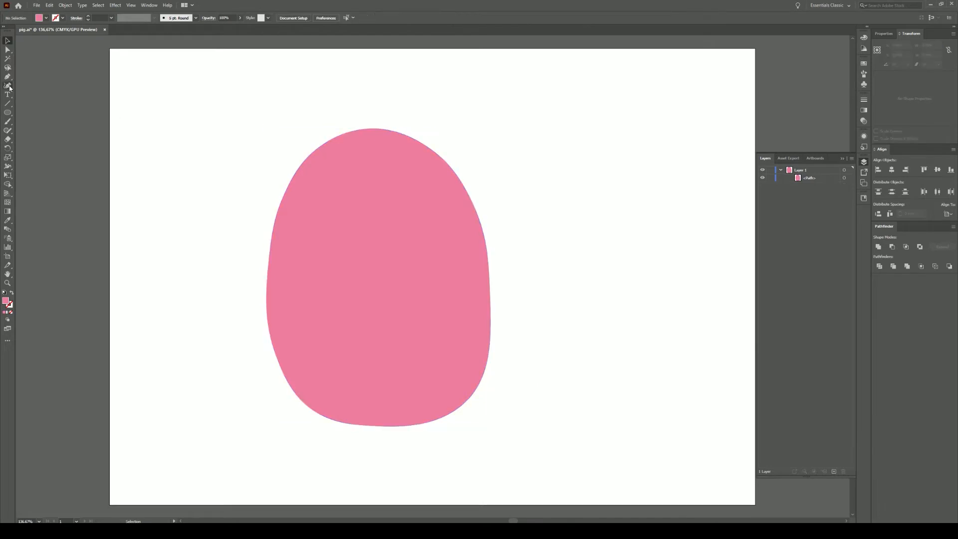
# - Draw a white-filled eye circle and duplicate a smaller copy to its right
pyautogui.moveTo(308, 184)
pyautogui.mouseDown()
pyautogui.moveTo(380, 231)
pyautogui.moveTo(433, 223)
pyautogui.mouseUp()
pyautogui.doubleClick(6, 301)
pyautogui.click(545, 281)
pyautogui.click(722, 283)
pyautogui.press('v')
pyautogui.moveTo(451, 184); pyautogui.dragTo(389, 206)
# - Make a dark pupil from a shrunken in-front copy of the left eye and bring it to front
pyautogui.click(344, 226)
pyautogui.hotkey('ctrl', 'c')
pyautogui.hotkey('ctrl', 'f')
pyautogui.moveTo(378, 185); pyautogui.dragTo(404, 224)
pyautogui.doubleClick(6, 300)
pyautogui.click(612, 355)
pyautogui.click(722, 282)
pyautogui.rightClick(404, 222)
pyautogui.moveTo(429, 359)
pyautogui.click(513, 359)
pyautogui.click(554, 276)
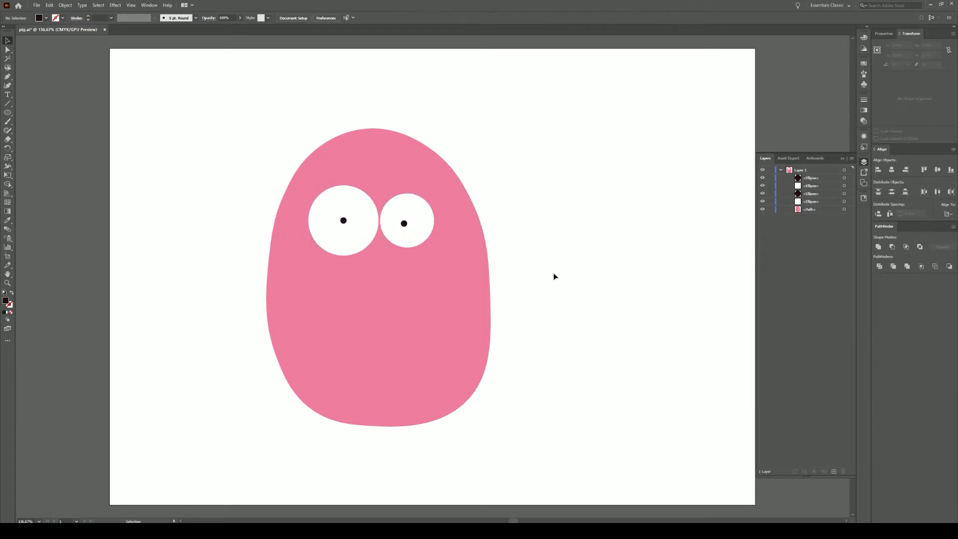
# - Draw an oval below the eyes and fill it with the body's sampled pink
pyautogui.click(329, 267)
pyautogui.click(341, 290)
pyautogui.click(417, 291)
pyautogui.click(427, 265)
pyautogui.moveTo(364, 260); pyautogui.dragTo(338, 269)
pyautogui.moveTo(412, 269); pyautogui.dragTo(412, 267)
pyautogui.click(5, 222)
pyautogui.click(409, 366)
# - Lighten the oval's pink to make it the snout
pyautogui.doubleClick(5, 301)
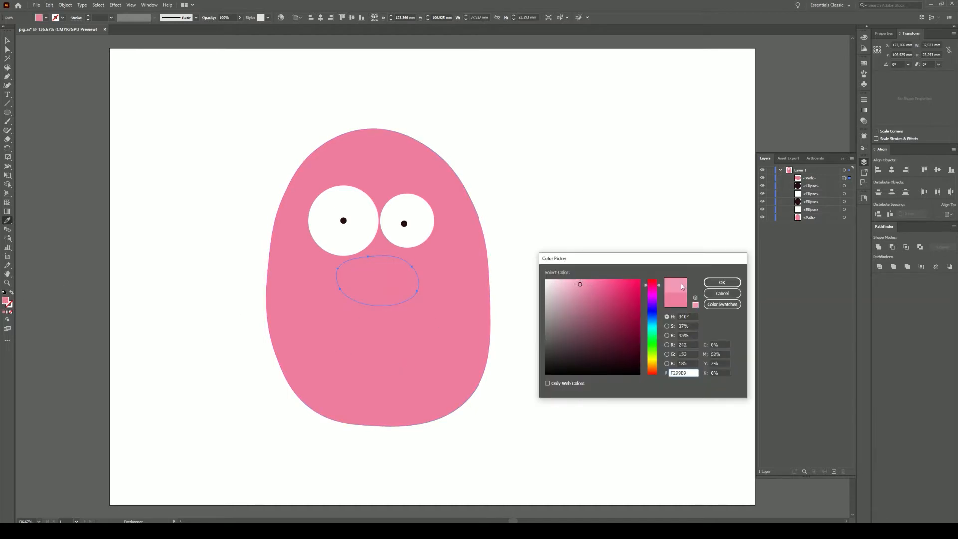
pyautogui.press('Return')
pyautogui.press('v')
# - Stretch the body taller and wider, shifting it up-left
pyautogui.click(382, 355)
pyautogui.click(547, 308)
pyautogui.click(415, 372)
pyautogui.moveTo(378, 427); pyautogui.dragTo(378, 490)
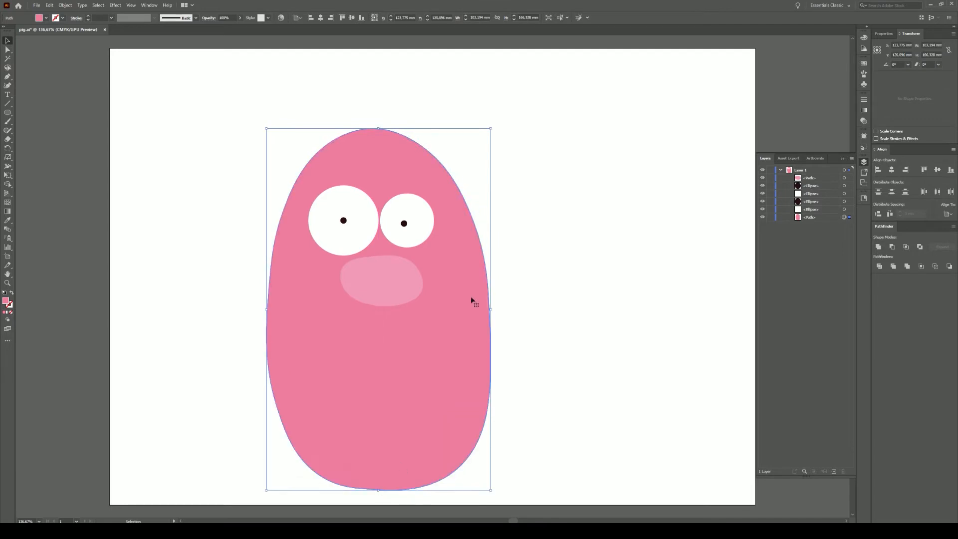
pyautogui.moveTo(491, 310); pyautogui.dragTo(461, 290)
# - Lower the head's top, delete both upper side points, and push the body's sides outward
pyautogui.click(8, 85)
pyautogui.click(365, 123)
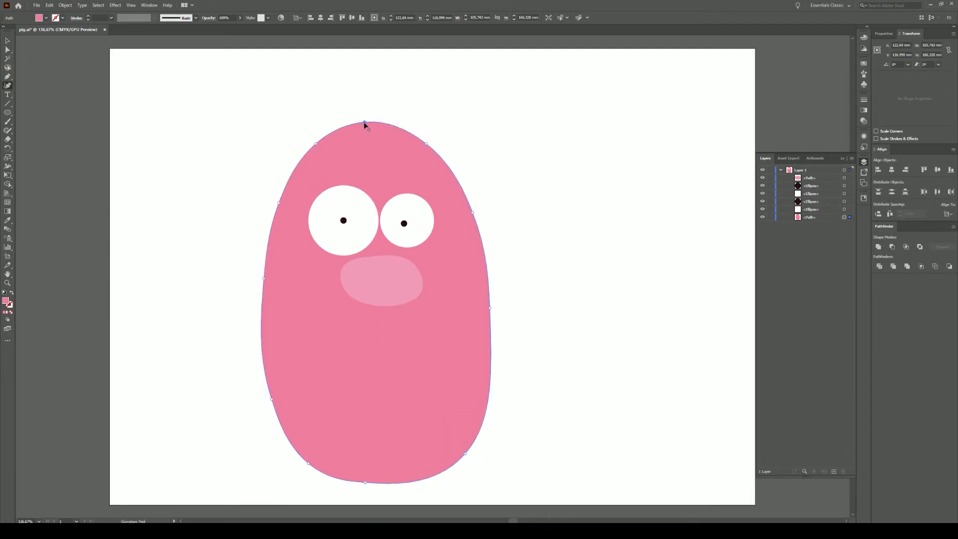
pyautogui.moveTo(364, 123); pyautogui.dragTo(364, 134)
pyautogui.click(316, 145)
pyautogui.press('Delete')
pyautogui.click(426, 144)
pyautogui.press('Delete')
pyautogui.moveTo(429, 154); pyautogui.dragTo(444, 155)
pyautogui.moveTo(473, 214); pyautogui.dragTo(480, 209)
pyautogui.moveTo(278, 203); pyautogui.dragTo(273, 199)
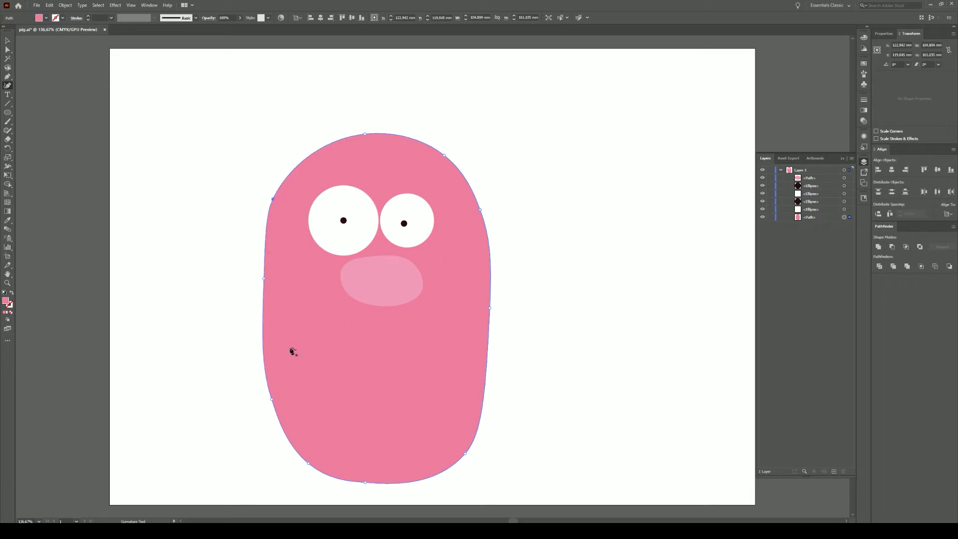
# - Add a right-edge point and round out the body's sides and lower curves
pyautogui.click(489, 382)
pyautogui.moveTo(489, 308); pyautogui.dragTo(496, 305)
pyautogui.moveTo(263, 278); pyautogui.dragTo(259, 278)
pyautogui.moveTo(270, 401); pyautogui.dragTo(266, 400)
pyautogui.moveTo(465, 453); pyautogui.dragTo(469, 452)
pyautogui.moveTo(492, 379); pyautogui.dragTo(498, 375)
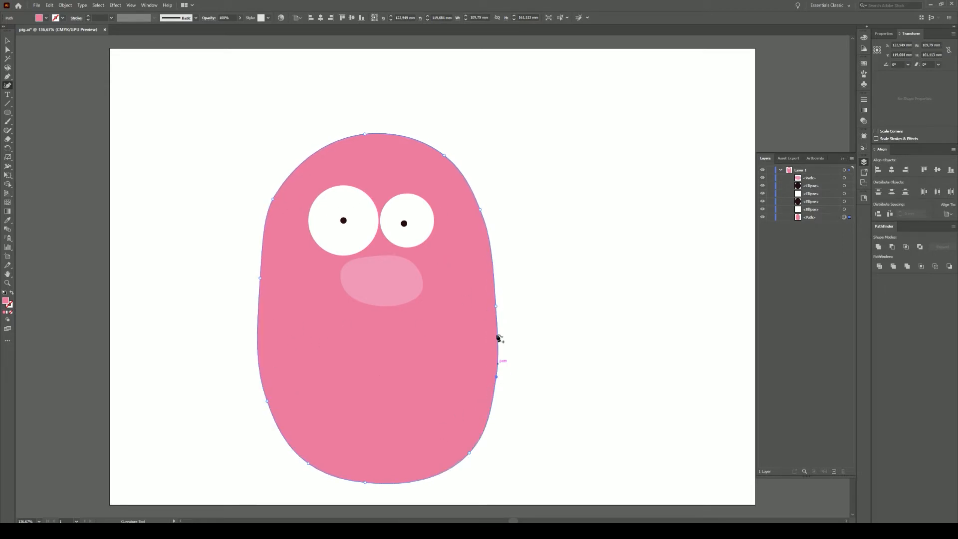
pyautogui.moveTo(496, 306); pyautogui.dragTo(498, 305)
pyautogui.moveTo(480, 209); pyautogui.dragTo(486, 210)
# - Draw two small nostril shapes on the snout
pyautogui.click(7, 41)
pyautogui.click(219, 150)
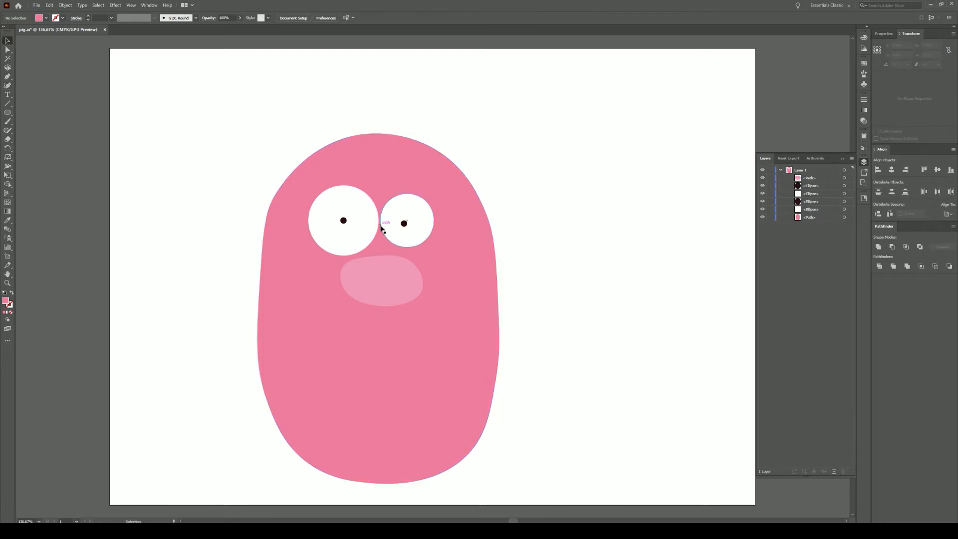
pyautogui.click(8, 86)
pyautogui.click(366, 268)
pyautogui.click(363, 283)
pyautogui.click(368, 281)
pyautogui.click(367, 268)
pyautogui.click(389, 269)
pyautogui.click(383, 284)
pyautogui.click(386, 288)
pyautogui.click(8, 49)
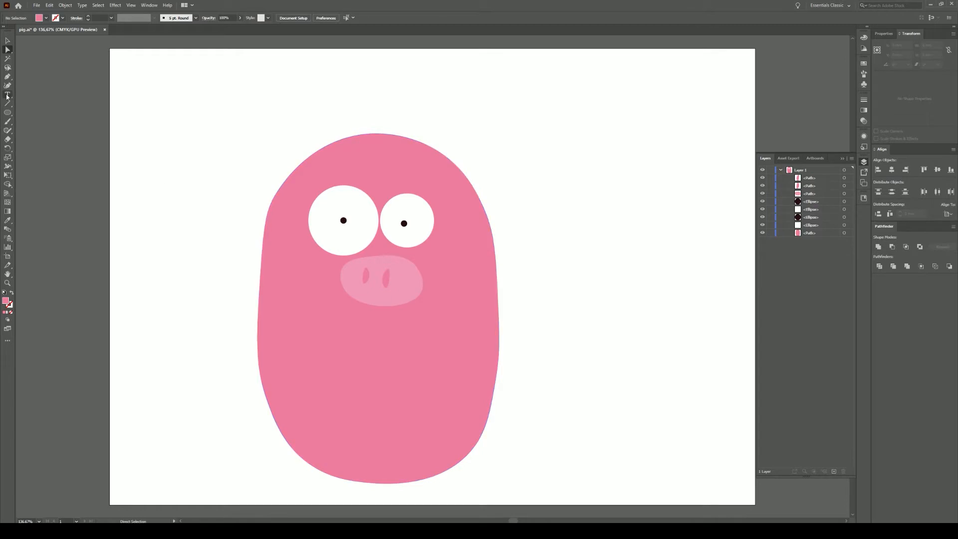
# - Draw a triangular ear beside the head and place a smaller copy on it
pyautogui.click(543, 245)
pyautogui.click(558, 179)
pyautogui.click(599, 233)
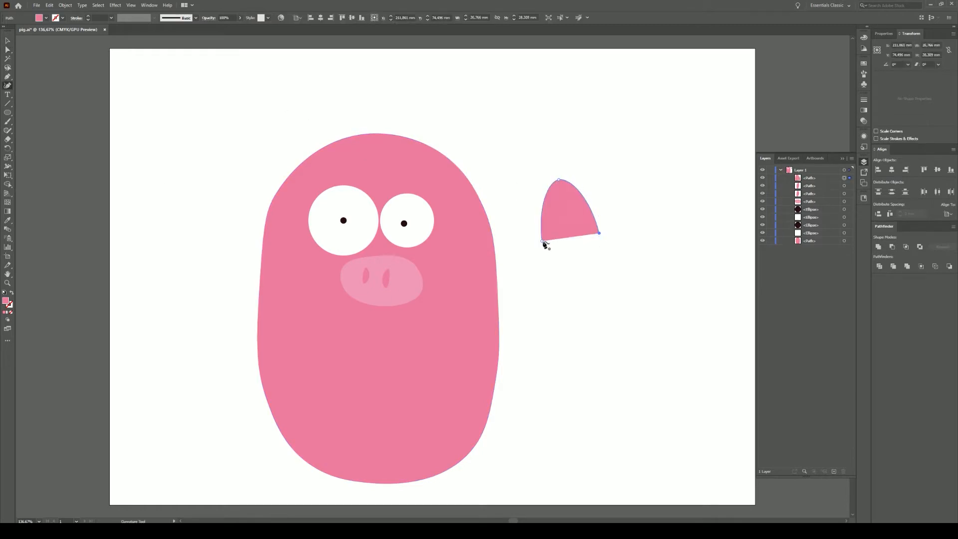
pyautogui.click(543, 244)
pyautogui.keyDown('alt'); pyautogui.moveTo(565, 209); pyautogui.dragTo(581, 274); pyautogui.keyUp('alt')
pyautogui.click(7, 40)
pyautogui.keyDown('shift'); pyautogui.moveTo(618, 244); pyautogui.dragTo(605, 255); pyautogui.keyUp('shift')
pyautogui.moveTo(578, 278); pyautogui.dragTo(567, 217)
# - Fill the inner ear with the snout's pink, group both, tilt them top-left, and send behind the head
pyautogui.hotkey('ctrl', 'shift', 'a')
pyautogui.click(570, 214)
pyautogui.press('i')
pyautogui.click(383, 277)
pyautogui.keyDown('ctrl'); pyautogui.moveTo(610, 175); pyautogui.dragTo(330, 154); pyautogui.keyUp('ctrl')
pyautogui.hotkey('ctrl', 'g')
pyautogui.press('v')
pyautogui.moveTo(345, 100); pyautogui.dragTo(324, 133)
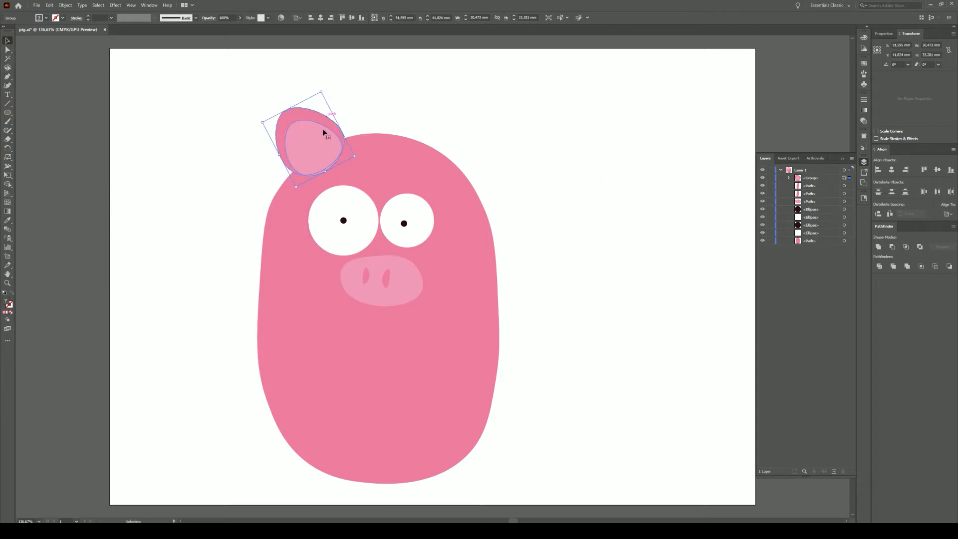
pyautogui.hotkey('ctrl', 'shift', '[')
pyautogui.click(414, 129)
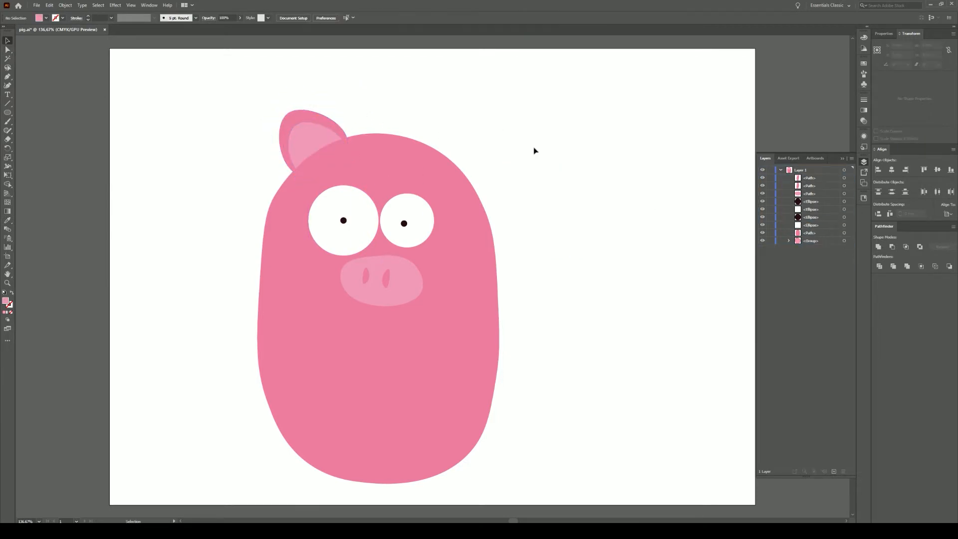
# - Pull the inner-ear piece out, rotate it, and place it at the head's top right
pyautogui.press('a')
pyautogui.click(145, 96)
pyautogui.moveTo(309, 142); pyautogui.dragTo(552, 168)
pyautogui.press('v')
pyautogui.moveTo(563, 128); pyautogui.dragTo(559, 126)
pyautogui.moveTo(568, 171); pyautogui.dragTo(440, 167)
pyautogui.moveTo(813, 242); pyautogui.dragTo(808, 174)
# - Move the inner-ear path out of the ear group and nudge the right ear piece into place
pyautogui.click(788, 241)
pyautogui.click(810, 250)
pyautogui.moveTo(444, 163); pyautogui.dragTo(453, 160)
pyautogui.click(7, 85)
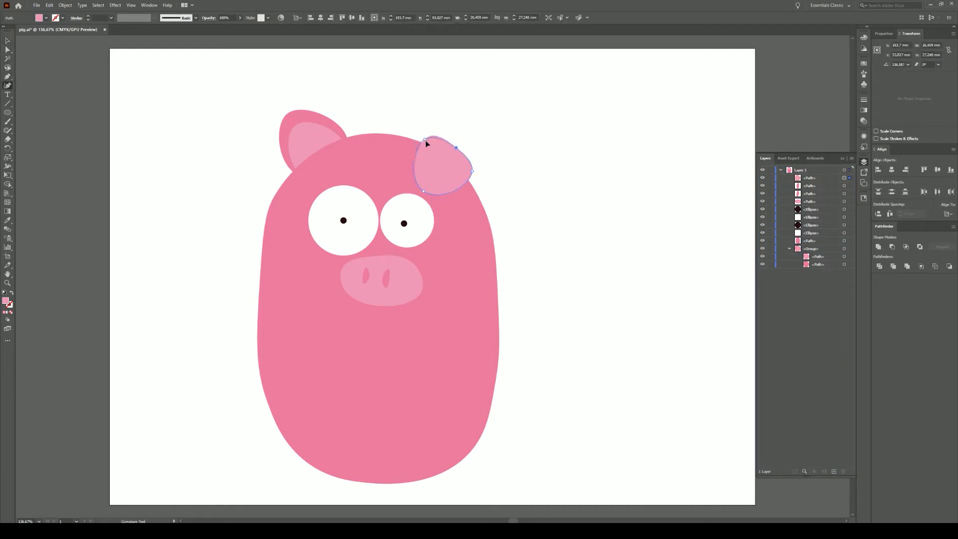
pyautogui.click(534, 198)
pyautogui.moveTo(440, 155); pyautogui.dragTo(444, 155)
pyautogui.click(528, 179)
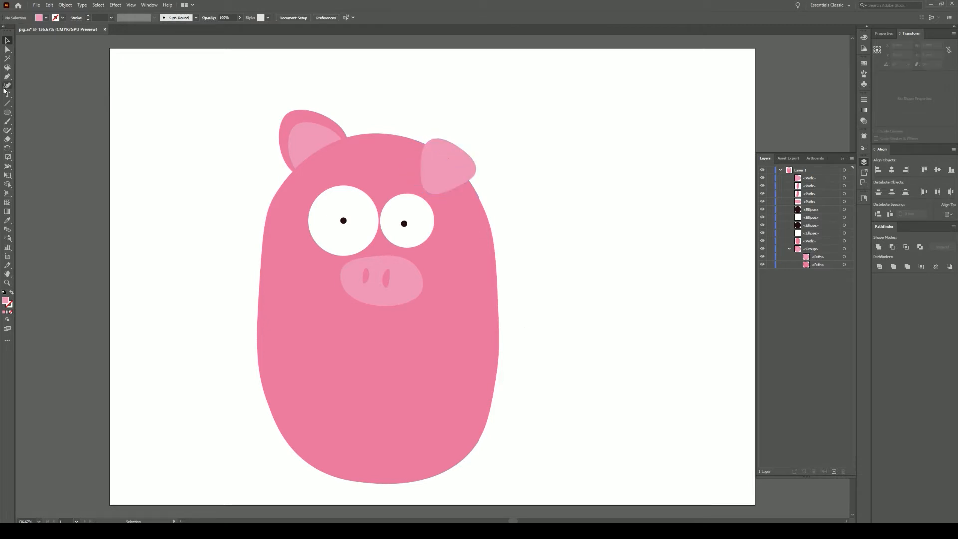
# - Draw an arm on the body's right and move it behind the body in Layers
pyautogui.click(593, 289)
pyautogui.click(570, 307)
pyautogui.click(583, 317)
pyautogui.moveTo(593, 289); pyautogui.dragTo(507, 297)
pyautogui.moveTo(809, 178); pyautogui.dragTo(809, 253)
# - Copy the arm to the left side and reflect it
pyautogui.moveTo(511, 300); pyautogui.dragTo(258, 480)
pyautogui.rightClick(232, 313)
pyautogui.moveTo(292, 441)
pyautogui.click(338, 468)
pyautogui.press('Return')
pyautogui.click(223, 363)
# - Make two squashed arm copies into mirrored legs at the bottom, tilting the right leg upright
pyautogui.moveTo(226, 440); pyautogui.dragTo(305, 468)
pyautogui.moveTo(322, 499); pyautogui.dragTo(449, 477)
pyautogui.rightClick(449, 477)
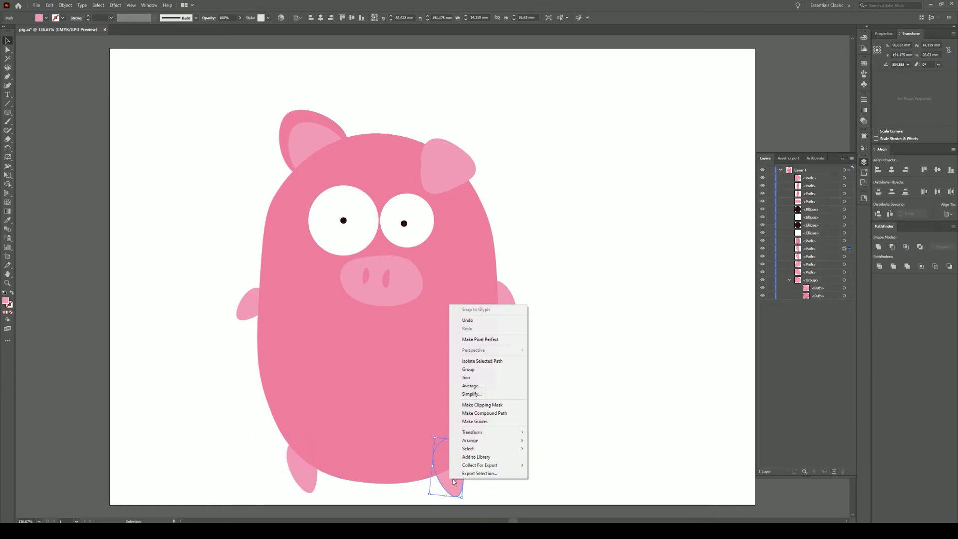
pyautogui.click(553, 464)
pyautogui.press('Return')
pyautogui.click(302, 466)
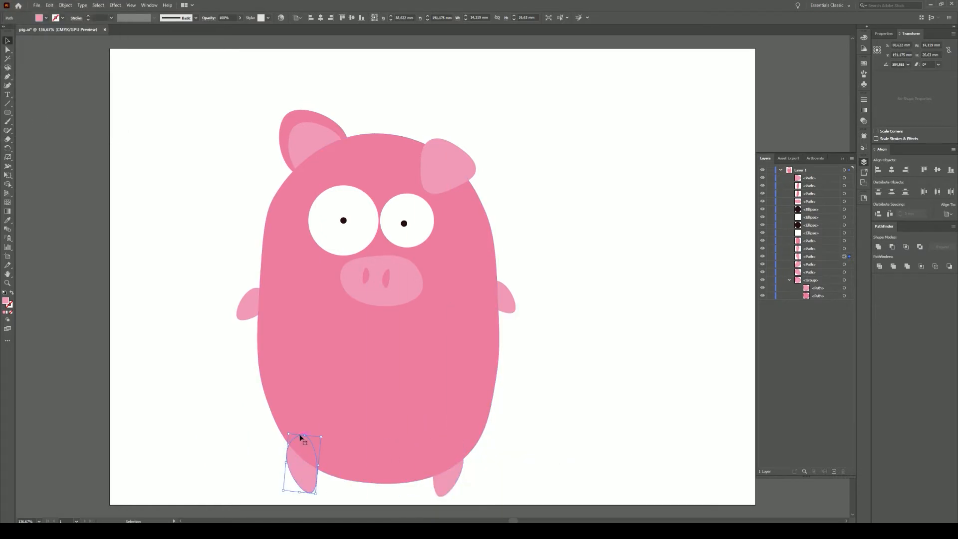
pyautogui.click(449, 478)
pyautogui.moveTo(442, 440); pyautogui.dragTo(443, 440)
pyautogui.click(514, 451)
# - Move the whole pig up and to the right, then begin a mouth shape
pyautogui.moveTo(208, 101); pyautogui.dragTo(547, 482)
pyautogui.moveTo(438, 378); pyautogui.dragTo(456, 352)
pyautogui.click(576, 347)
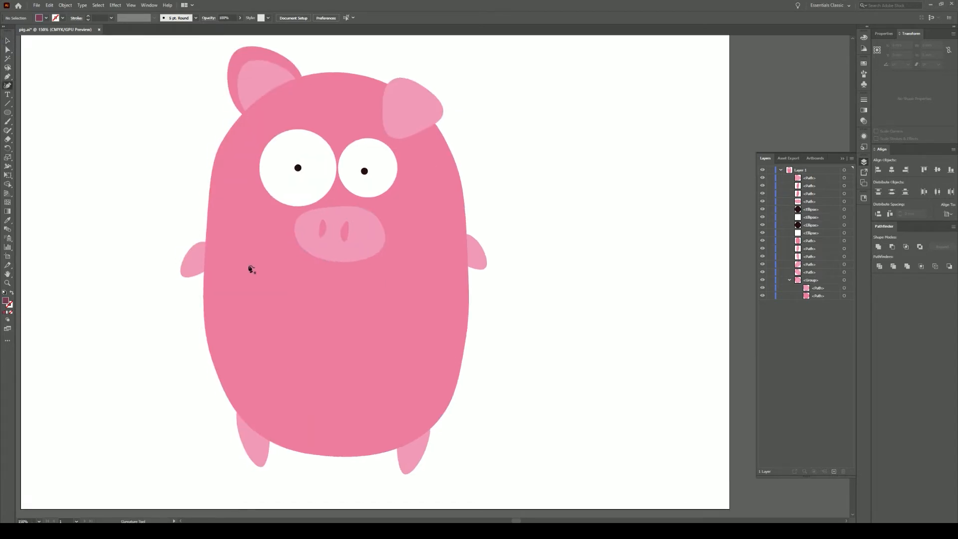
pyautogui.click(248, 266)
# - Draw a wide mouth shape on the pig's face and place a copy beside the pig
pyautogui.click(241, 316)
pyautogui.click(424, 331)
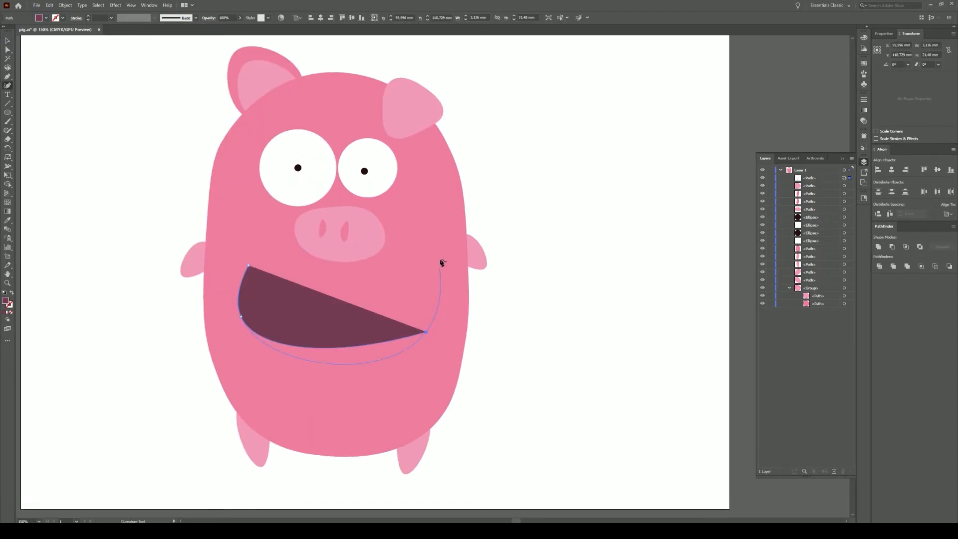
pyautogui.click(439, 258)
pyautogui.click(248, 265)
pyautogui.click(6, 41)
pyautogui.moveTo(575, 351); pyautogui.dragTo(481, 347)
pyautogui.moveTo(240, 319); pyautogui.dragTo(490, 360)
# - Divide the mouth copy with a wide ellipse, delete the outer crescent, and colour the lower piece bright pink as the tongue
pyautogui.press('l')
pyautogui.moveTo(380, 419); pyautogui.dragTo(605, 346)
pyautogui.click(8, 51)
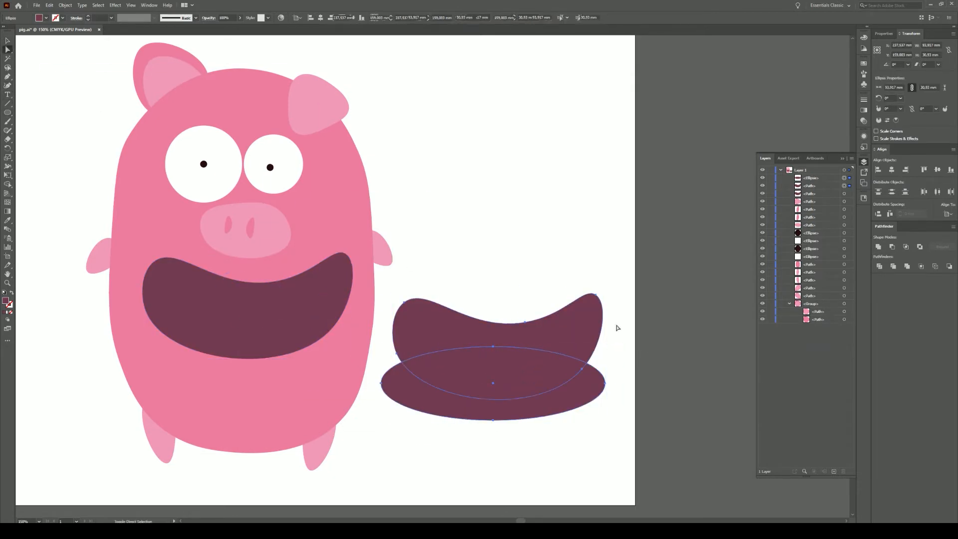
pyautogui.keyDown('shift'); pyautogui.click(542, 341); pyautogui.keyUp('shift')
pyautogui.click(879, 266)
pyautogui.click(571, 441)
pyautogui.click(546, 407)
pyautogui.press('Delete')
pyautogui.click(528, 387)
pyautogui.doubleClick(6, 301)
pyautogui.hotkey('ctrl', 'v')
pyautogui.click(722, 283)
# - Divide the mouth with a circle over its middle and delete the protruding top piece
pyautogui.click(468, 198)
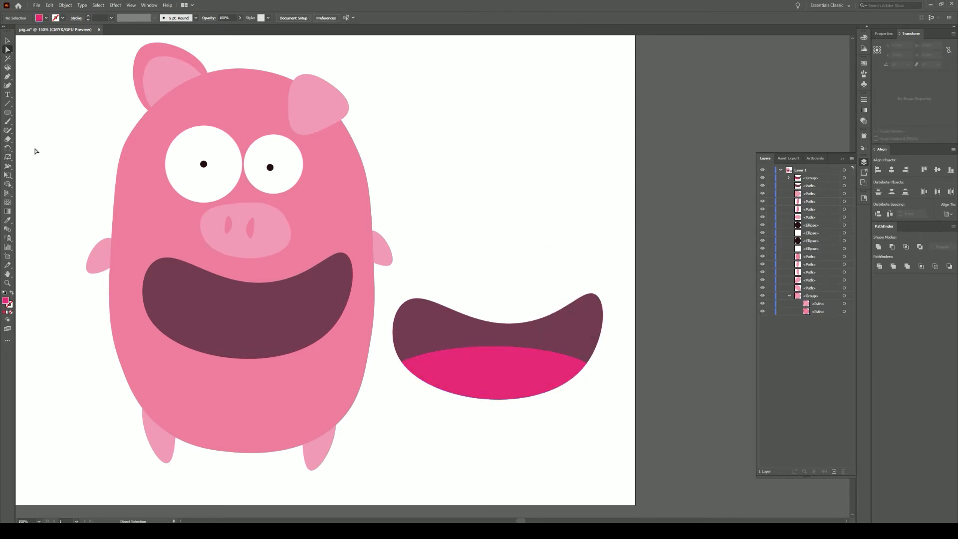
pyautogui.moveTo(496, 347)
pyautogui.mouseDown()
pyautogui.moveTo(554, 338)
pyautogui.moveTo(575, 314)
pyautogui.moveTo(549, 296)
pyautogui.mouseUp()
pyautogui.press('a')
pyautogui.moveTo(430, 233); pyautogui.dragTo(576, 445)
pyautogui.click(879, 267)
pyautogui.click(538, 236)
pyautogui.click(501, 306)
pyautogui.press('Delete')
# - Give the middle mouth piece a darker maroon throat colour
pyautogui.click(504, 400)
pyautogui.click(512, 335)
pyautogui.press('i')
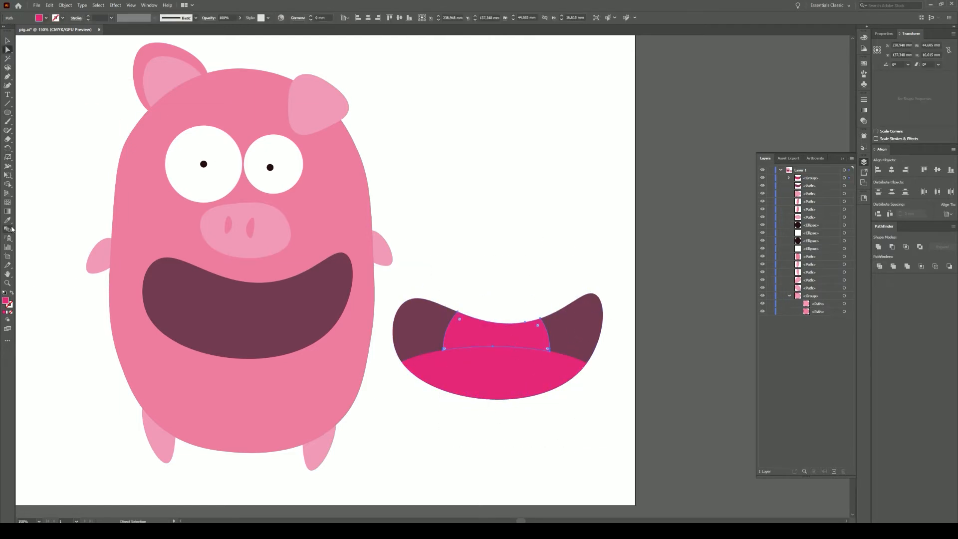
pyautogui.click(140, 259)
pyautogui.doubleClick(6, 301)
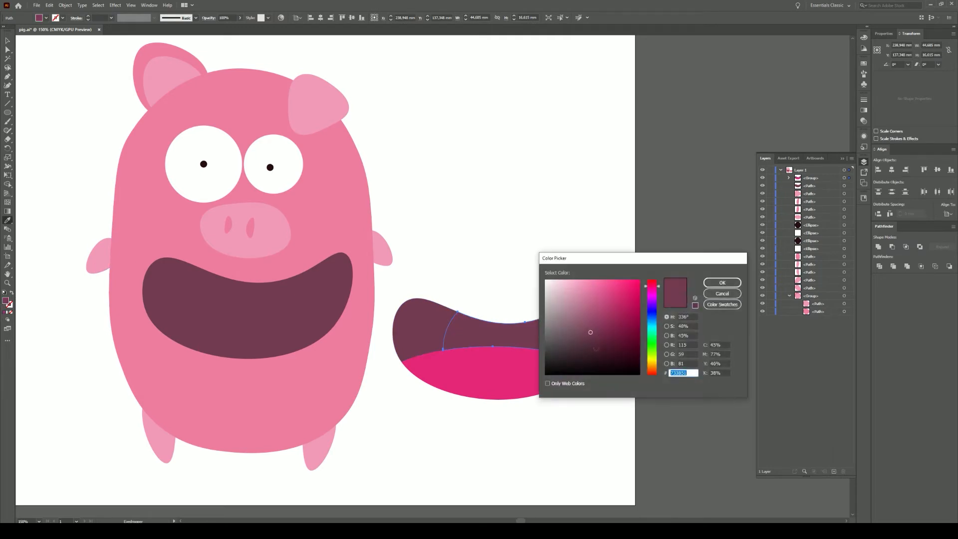
pyautogui.click(707, 285)
# - Delete the old mouth and move the new layered mouth onto the pig's face
pyautogui.click(7, 49)
pyautogui.click(224, 320)
pyautogui.press('Delete')
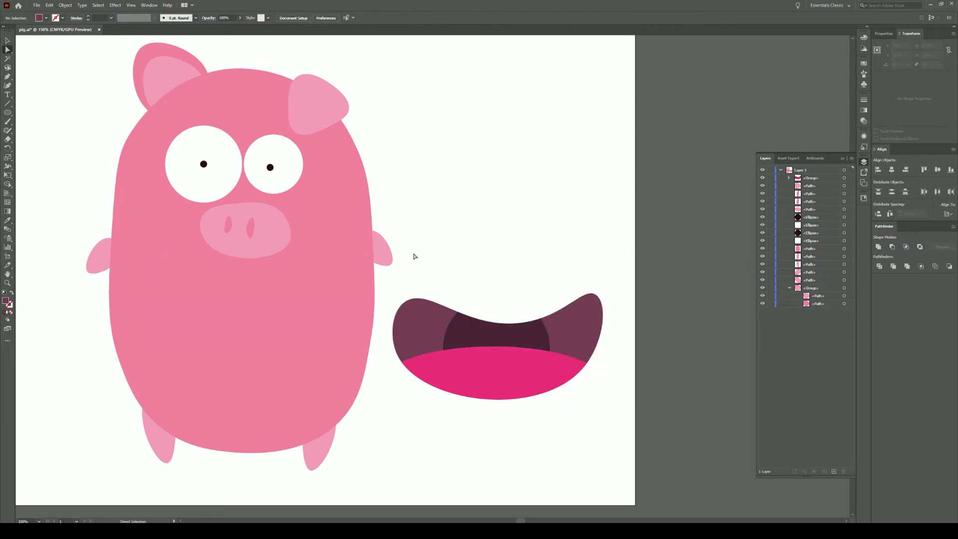
pyautogui.moveTo(414, 254); pyautogui.dragTo(586, 418)
pyautogui.click(8, 40)
pyautogui.moveTo(519, 357); pyautogui.dragTo(266, 315)
pyautogui.click(451, 323)
pyautogui.moveTo(451, 322); pyautogui.dragTo(537, 325)
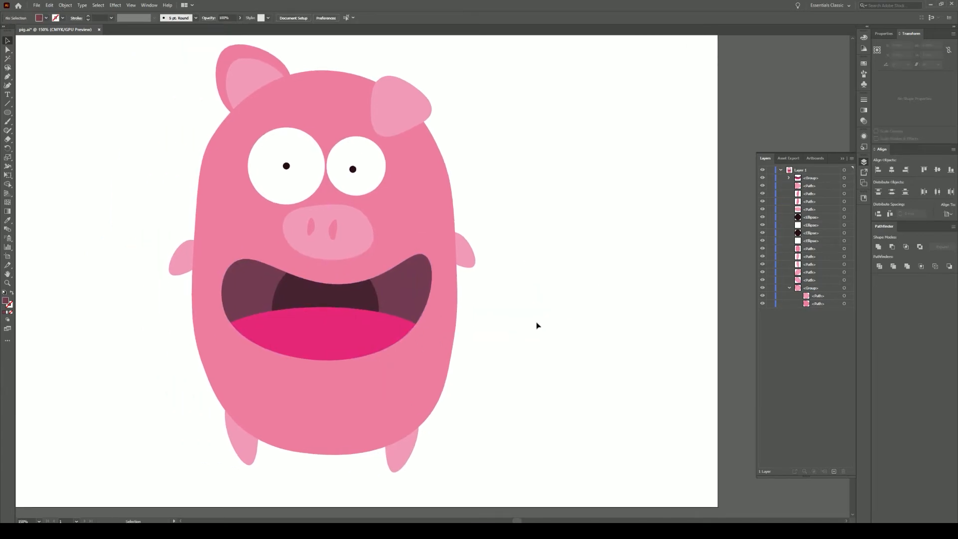
pyautogui.click(330, 411)
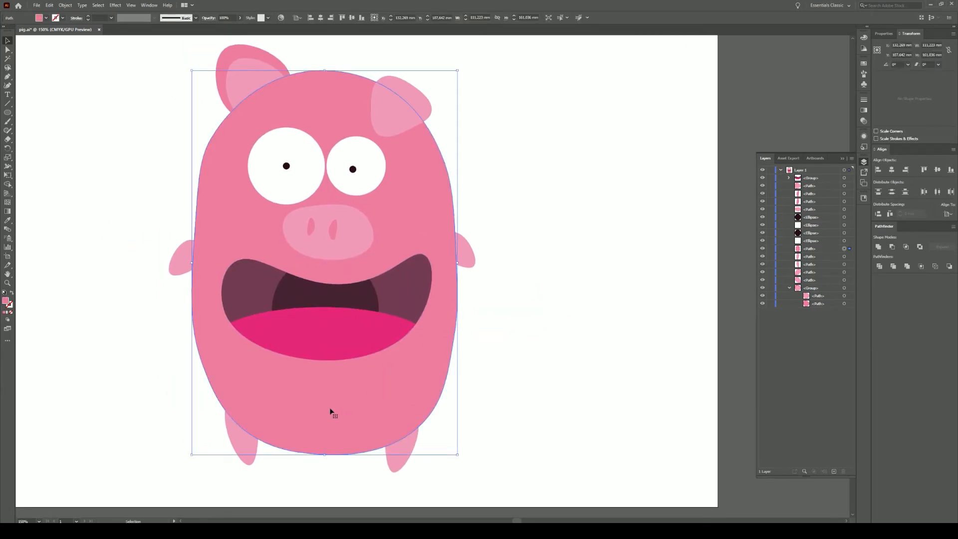
pyautogui.click(565, 201)
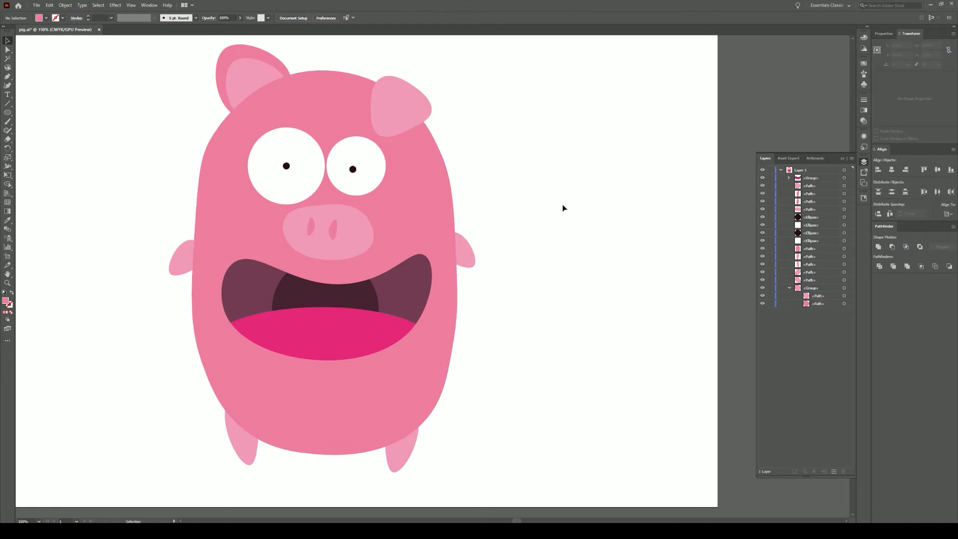
# - Merge the two tongue pieces into a single shape
pyautogui.scroll(3, 289, 325)
pyautogui.click(8, 50)
pyautogui.click(192, 319)
pyautogui.keyDown('shift'); pyautogui.click(295, 309); pyautogui.keyUp('shift')
pyautogui.keyDown('shift'); pyautogui.click(528, 308); pyautogui.keyUp('shift')
pyautogui.click(878, 246)
pyautogui.click(665, 269)
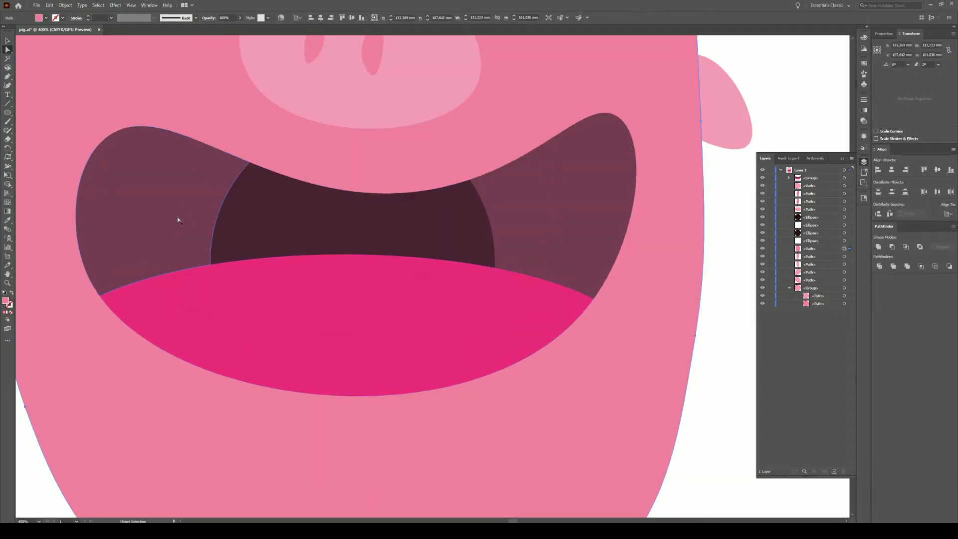
# - Draw a closed curved highlight shape across the tongue with the Curvature tool
pyautogui.click(8, 85)
pyautogui.click(316, 270)
pyautogui.click(420, 271)
pyautogui.click(514, 285)
pyautogui.click(566, 299)
pyautogui.click(536, 329)
pyautogui.click(434, 367)
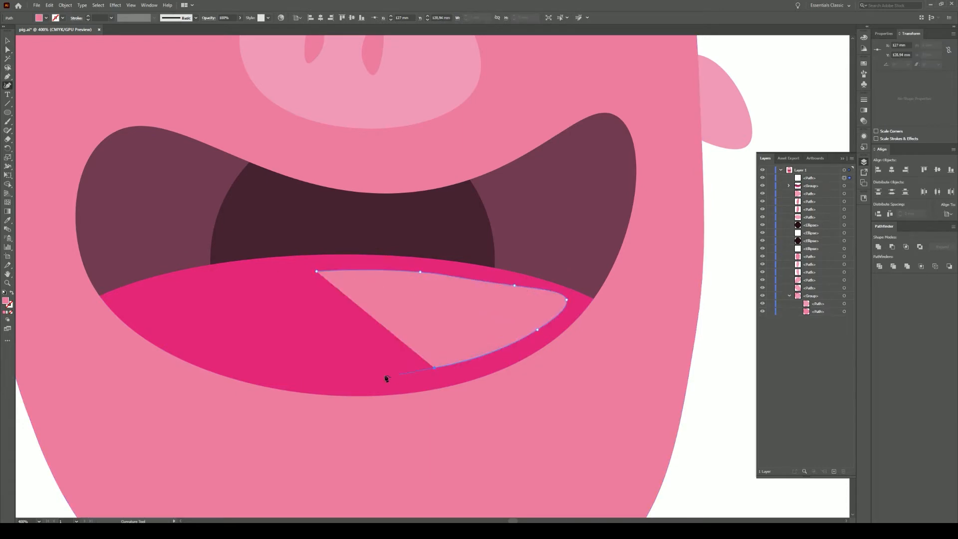
pyautogui.click(332, 375)
pyautogui.click(401, 337)
pyautogui.click(316, 272)
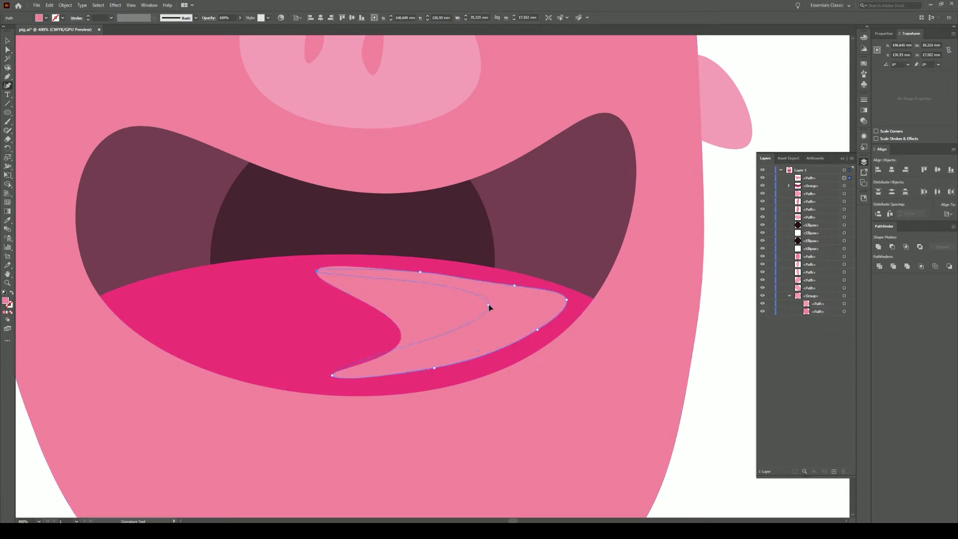
# - Reshape the highlight's points into a long wavy S-curved streak
pyautogui.moveTo(488, 308); pyautogui.dragTo(487, 318)
pyautogui.moveTo(420, 272); pyautogui.dragTo(418, 268)
pyautogui.moveTo(495, 277); pyautogui.dragTo(493, 275)
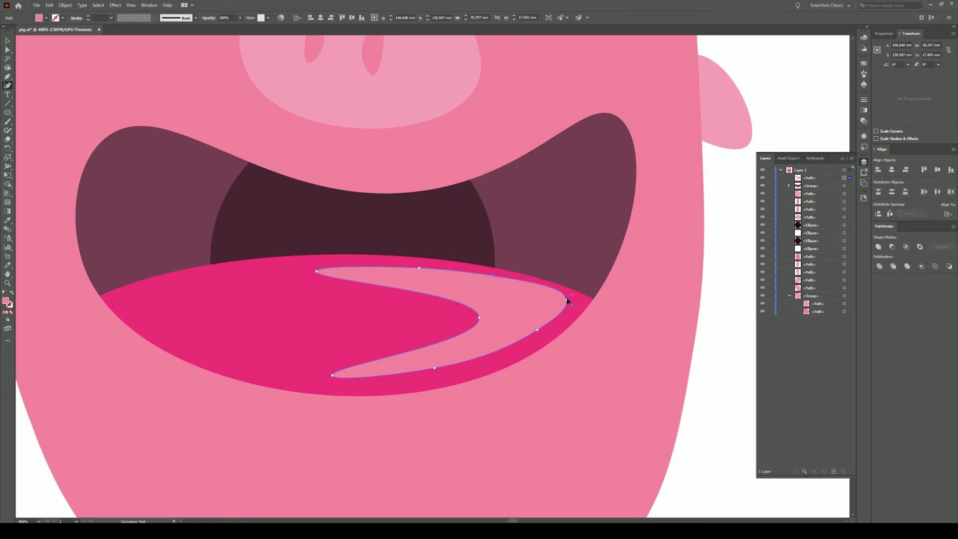
pyautogui.moveTo(479, 317); pyautogui.dragTo(449, 317)
pyautogui.moveTo(266, 374); pyautogui.dragTo(247, 371)
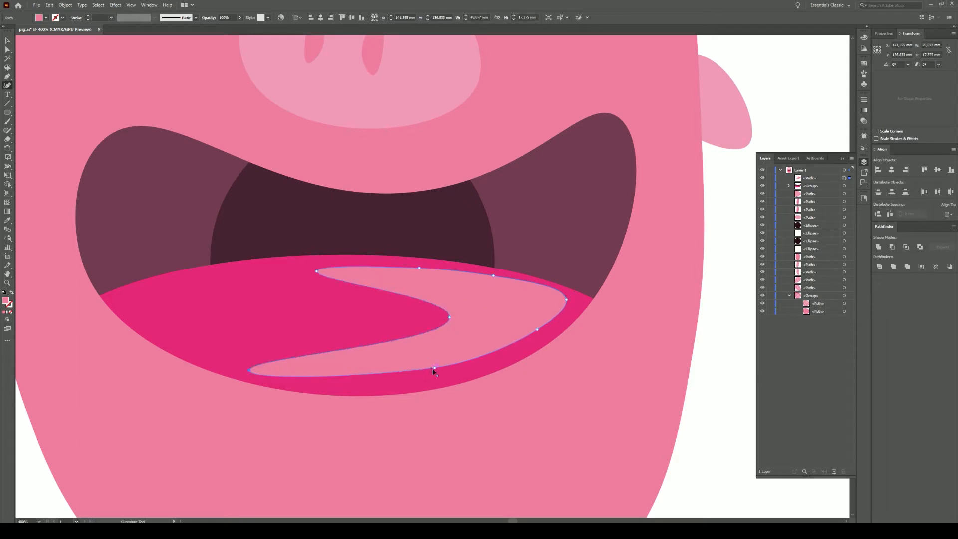
pyautogui.moveTo(432, 379); pyautogui.dragTo(432, 379)
pyautogui.moveTo(537, 329); pyautogui.dragTo(540, 334)
pyautogui.moveTo(566, 300); pyautogui.dragTo(569, 304)
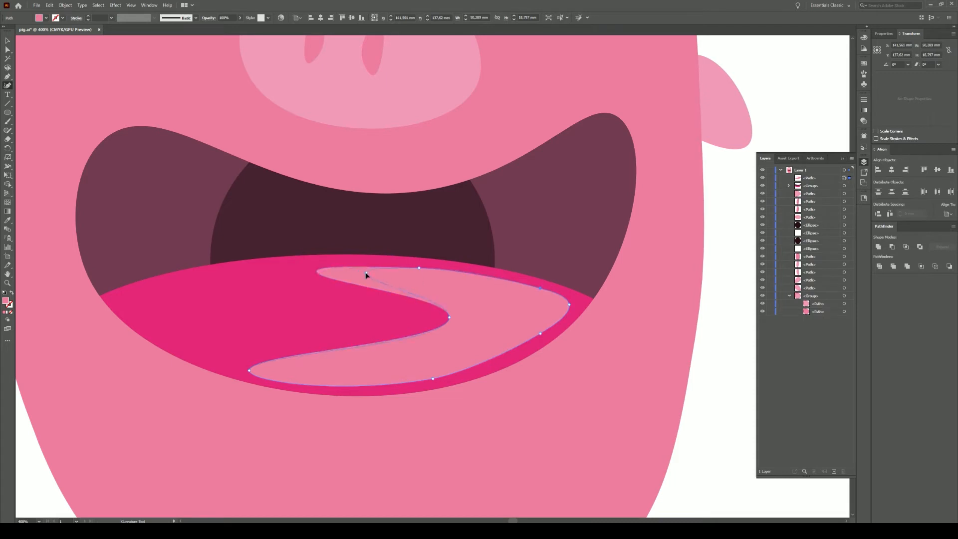
pyautogui.moveTo(366, 273); pyautogui.dragTo(366, 274)
# - Fill the tongue highlight with lighter pink ED5197
pyautogui.click(291, 327)
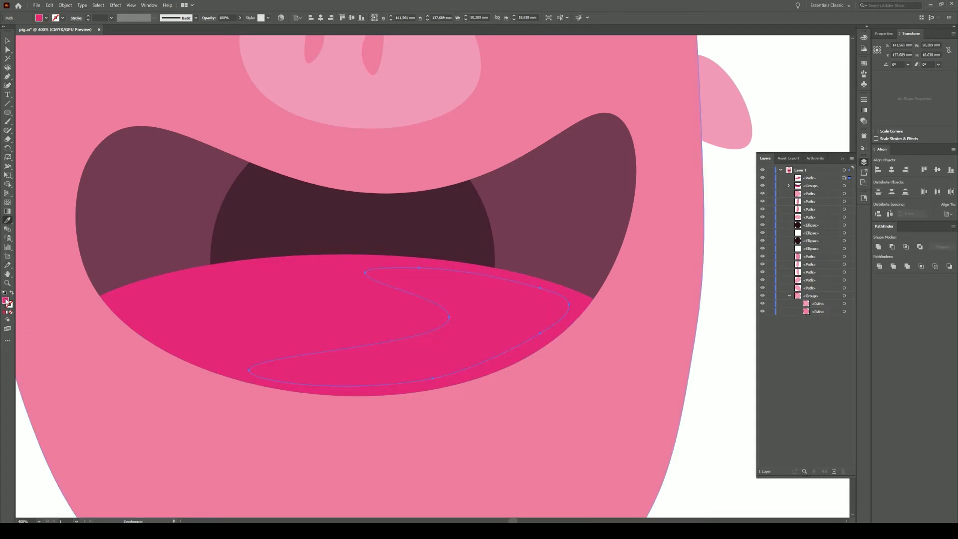
pyautogui.doubleClick(6, 301)
pyautogui.press('Return')
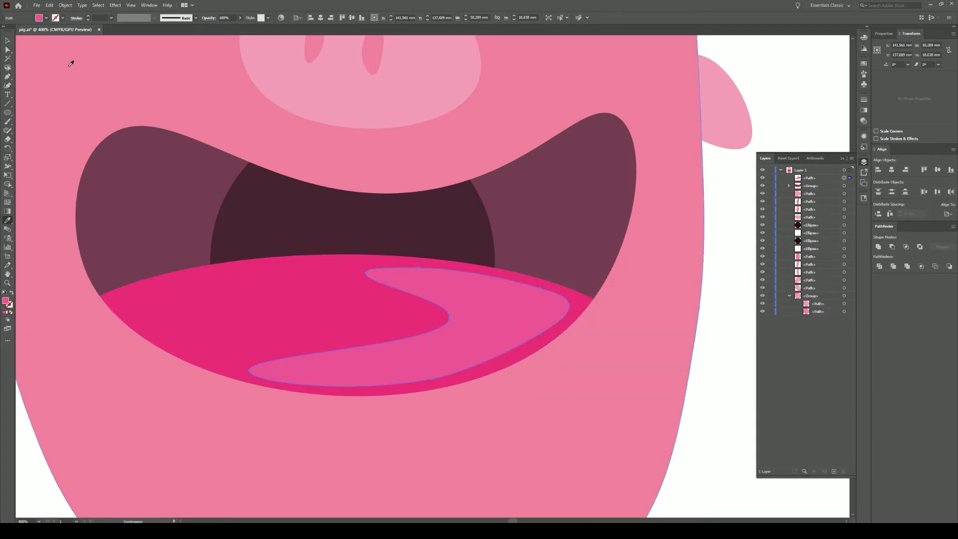
pyautogui.click(8, 41)
pyautogui.click(719, 415)
pyautogui.scroll(-3, 720, 417)
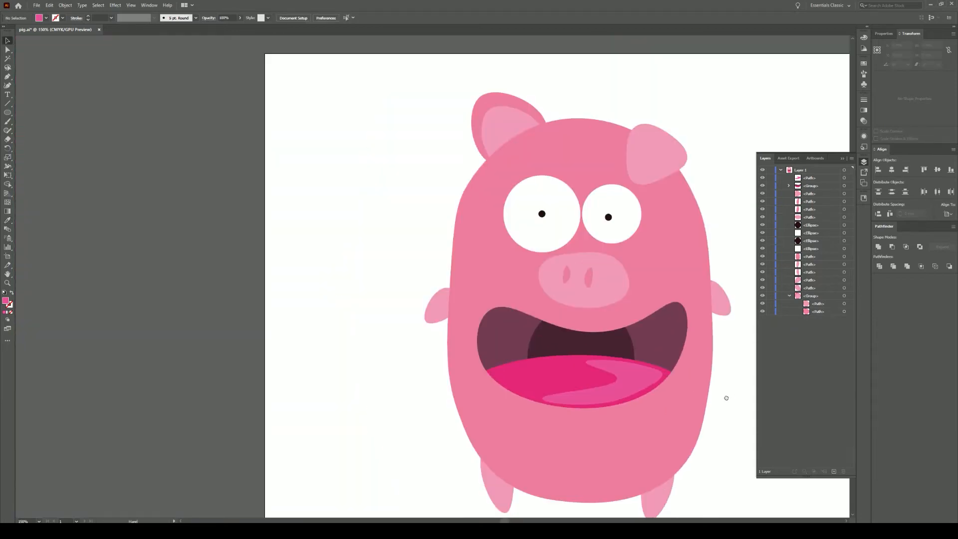
# - Sample the tongue colour onto the highlight and darken it to DD287A
pyautogui.moveTo(725, 398); pyautogui.dragTo(525, 398)
pyautogui.click(439, 383)
pyautogui.press('i')
pyautogui.click(319, 367)
pyautogui.doubleClick(5, 300)
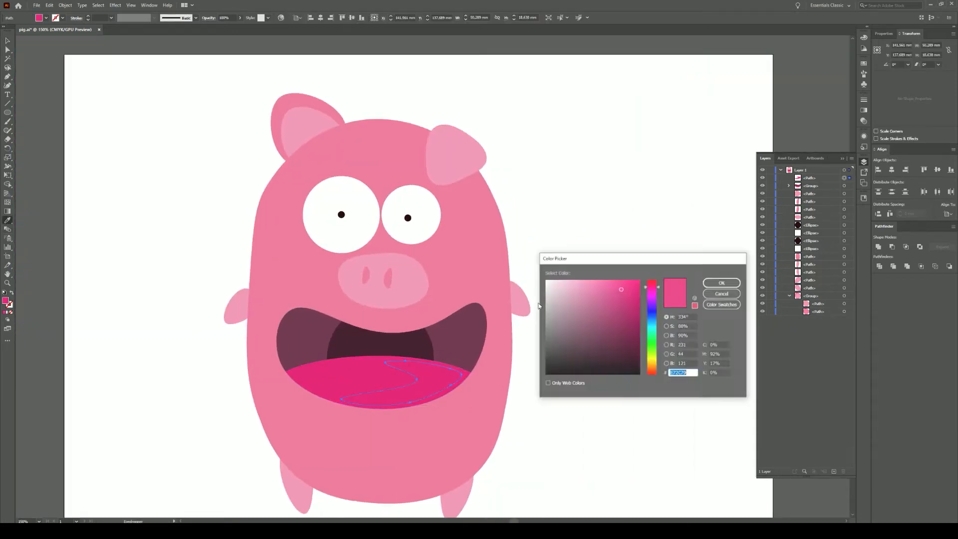
pyautogui.click(722, 283)
pyautogui.click(8, 41)
# - Duplicate both nostrils slightly up and to the left
pyautogui.click(117, 109)
pyautogui.moveTo(411, 285); pyautogui.dragTo(419, 302)
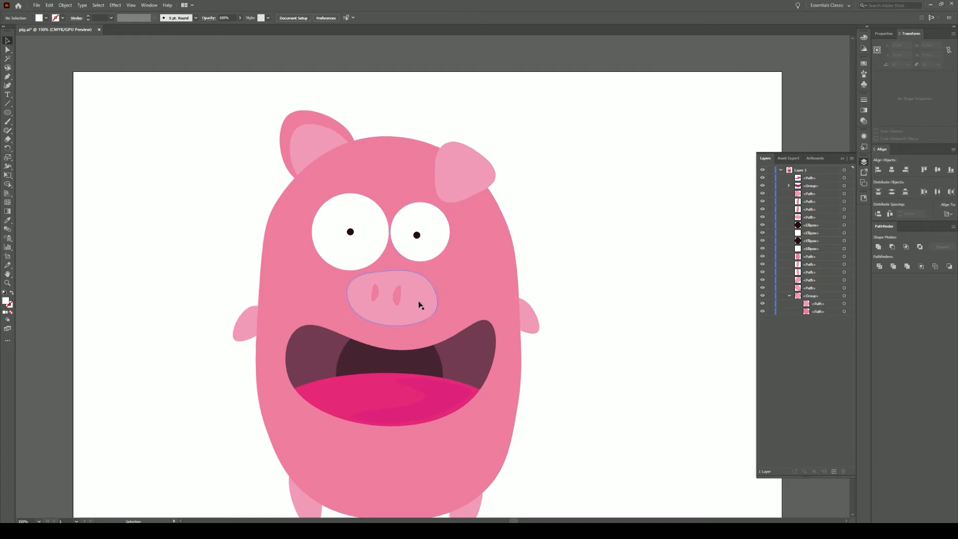
pyautogui.click(419, 302)
pyautogui.scroll(-1, 405, 301)
pyautogui.scroll(4, 406, 303)
pyautogui.click(394, 284)
pyautogui.keyDown('shift'); pyautogui.click(329, 274); pyautogui.keyUp('shift')
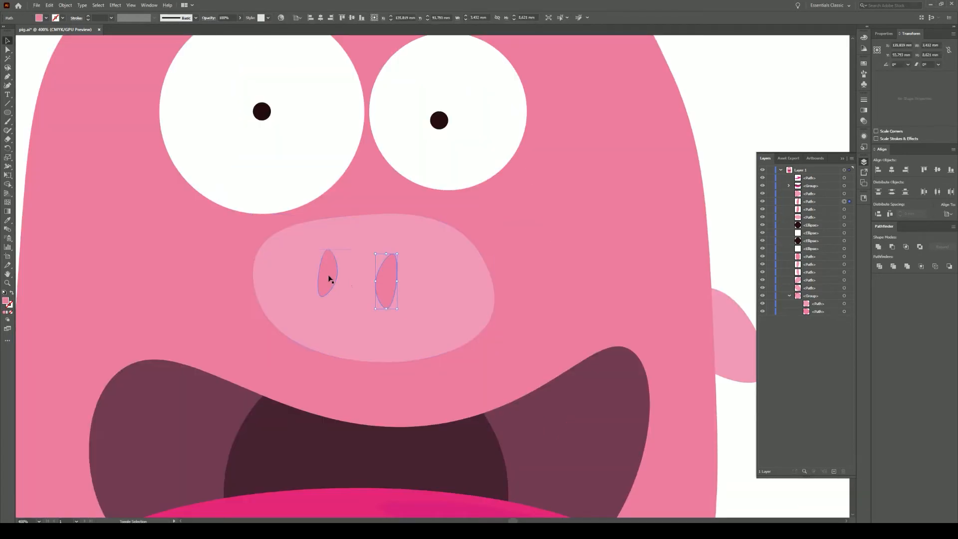
pyautogui.doubleClick(5, 301)
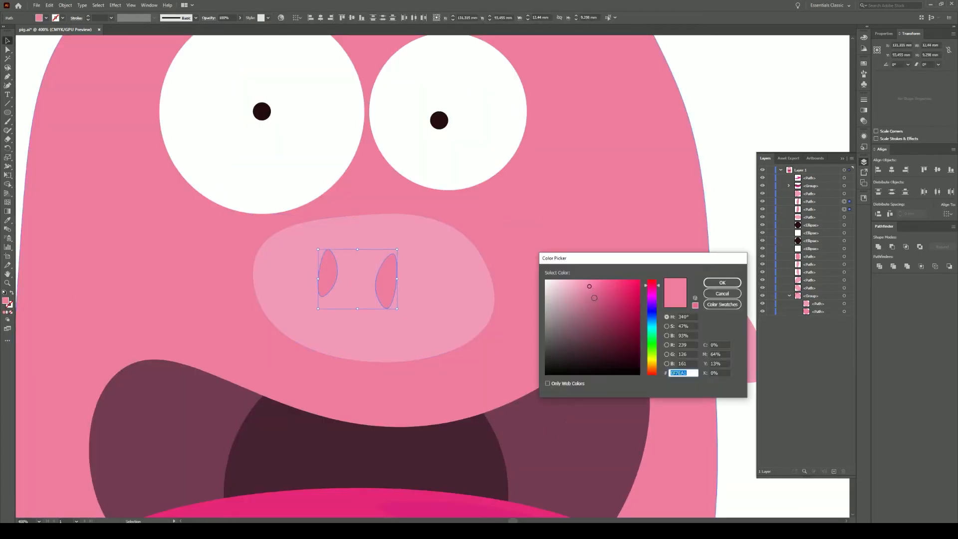
pyautogui.click(722, 283)
pyautogui.moveTo(387, 280); pyautogui.dragTo(387, 280)
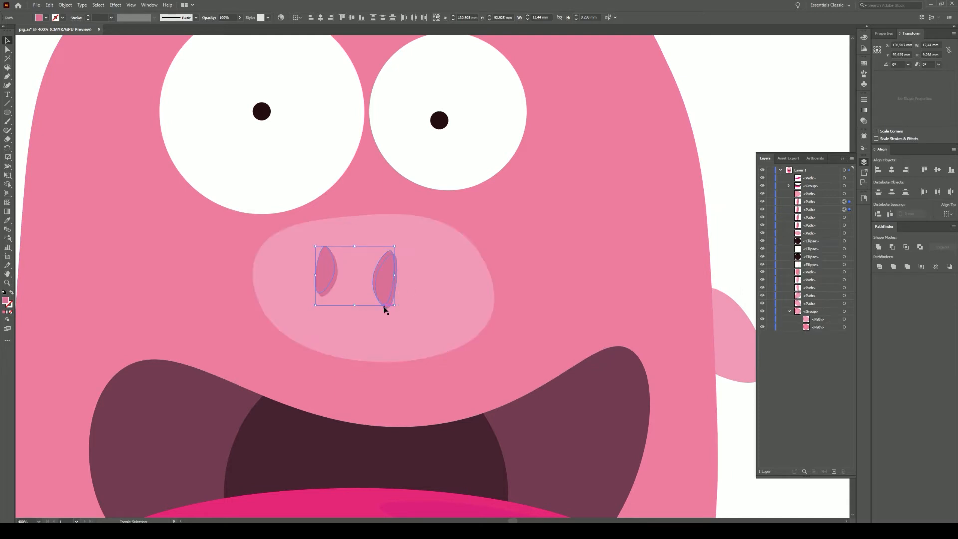
# - Divide the overlapping nostril copies and delete the unwanted slivers from each nostril
pyautogui.click(879, 267)
pyautogui.scroll(2, 342, 278)
pyautogui.press('a')
pyautogui.click(335, 286)
pyautogui.press('Delete')
pyautogui.press('Delete')
pyautogui.click(451, 301)
pyautogui.press('Delete')
pyautogui.press('Delete')
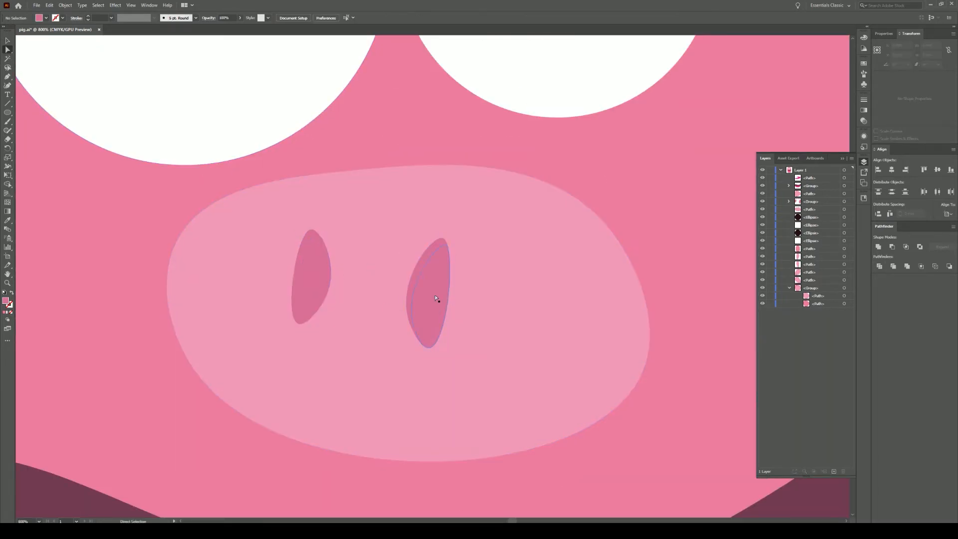
# - Colour both nostril shading slivers a darker pink
pyautogui.click(423, 265)
pyautogui.keyDown('shift'); pyautogui.click(303, 246); pyautogui.keyUp('shift')
pyautogui.doubleClick(6, 300)
pyautogui.click(592, 297)
pyautogui.click(722, 283)
pyautogui.scroll(-3, 454, 302)
# - Offset a snout copy slightly down and right and fill it darker pink as a shadow
pyautogui.moveTo(495, 322); pyautogui.dragTo(498, 328)
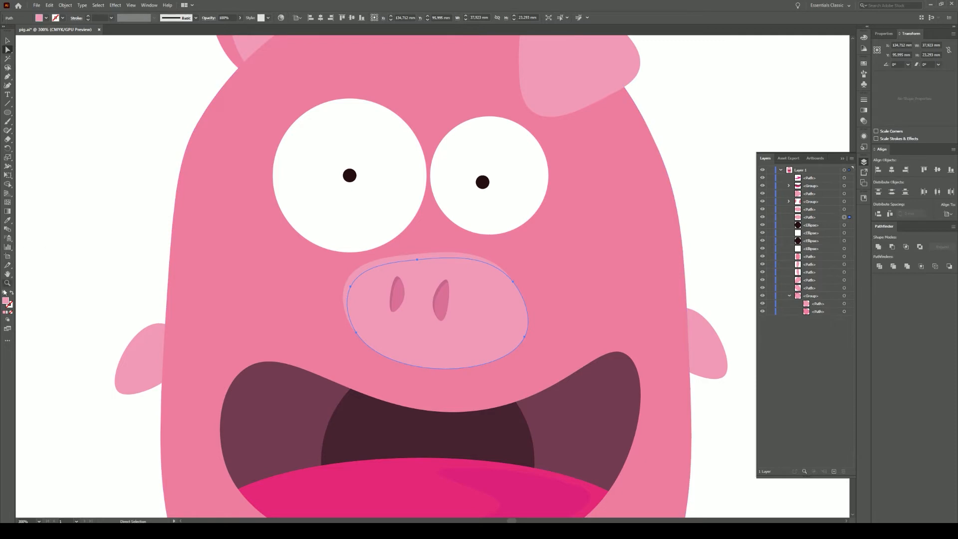
pyautogui.doubleClick(6, 300)
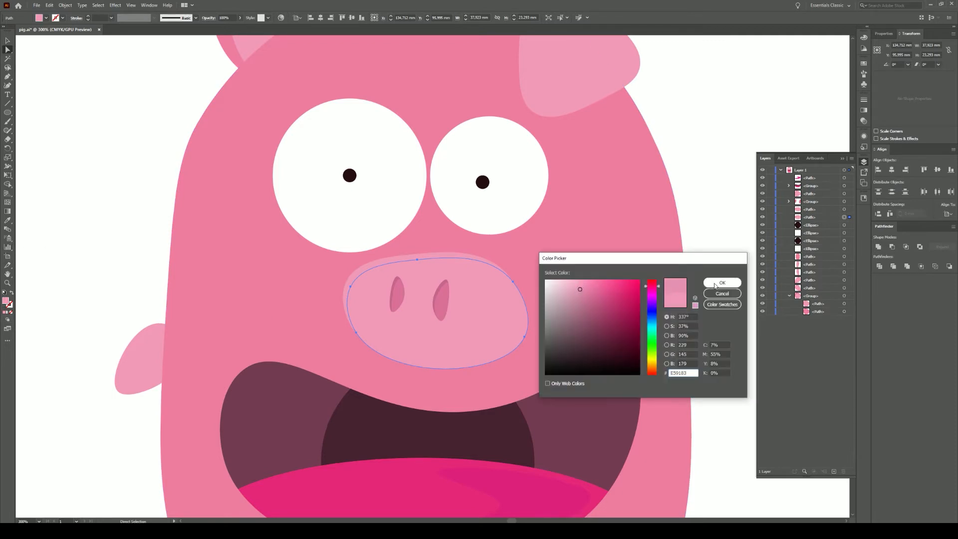
pyautogui.click(712, 285)
pyautogui.press('v')
pyautogui.click(143, 170)
pyautogui.scroll(-2, 149, 239)
pyautogui.scroll(2, 88, 239)
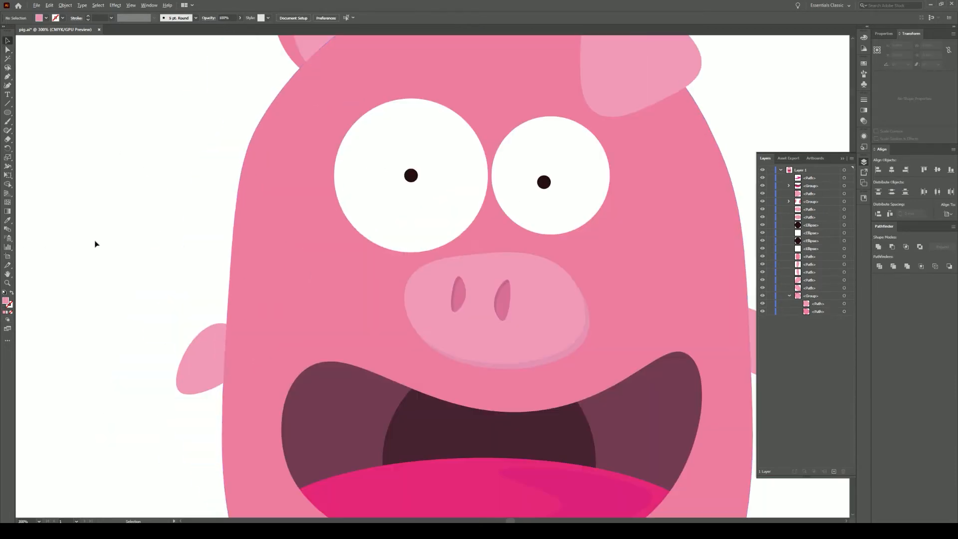
# - Adjust the snout shadow's pink in the Color Picker
pyautogui.click(526, 368)
pyautogui.doubleClick(6, 301)
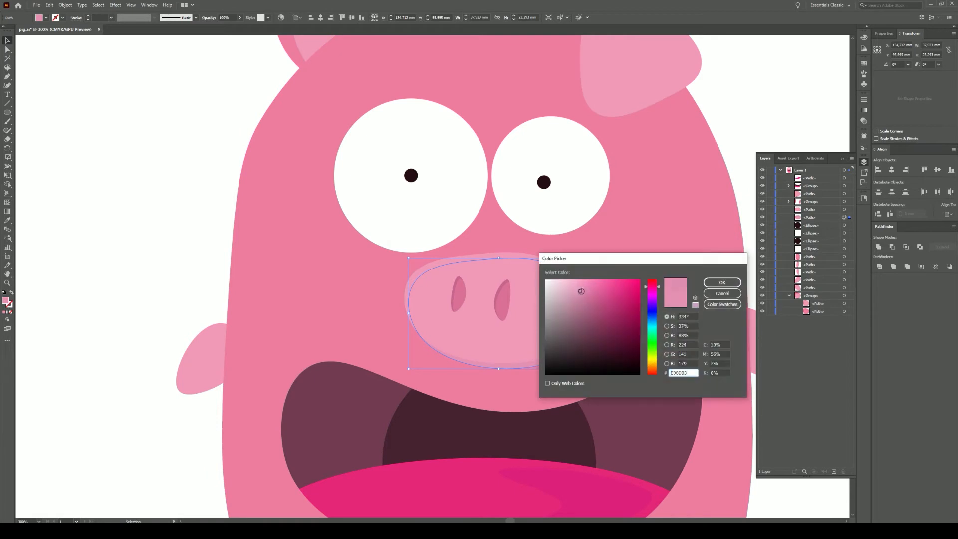
pyautogui.click(726, 283)
pyautogui.click(139, 184)
pyautogui.scroll(-3, 378, 296)
pyautogui.scroll(1, 474, 255)
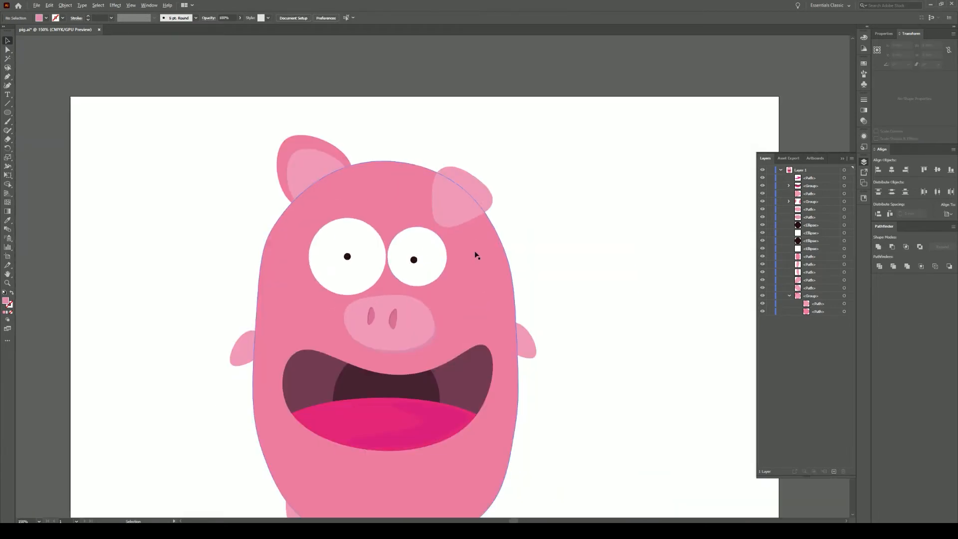
pyautogui.scroll(2, 375, 229)
pyautogui.click(478, 455)
# - Place an enlarged copy of the left eye white behind it, filled snout pink, as a pale ring
pyautogui.press('i')
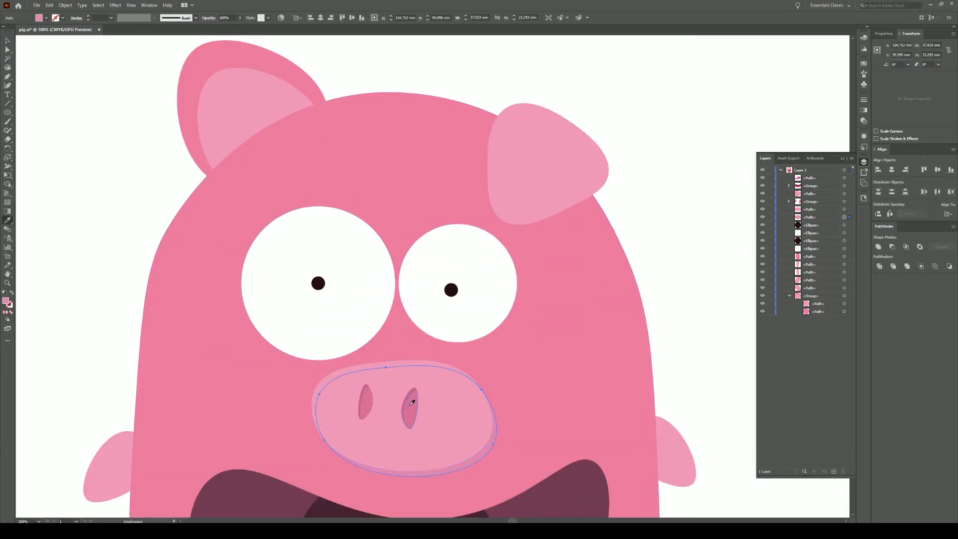
pyautogui.press('v')
pyautogui.click(56, 73)
pyautogui.scroll(-3, 661, 449)
pyautogui.scroll(2, 387, 331)
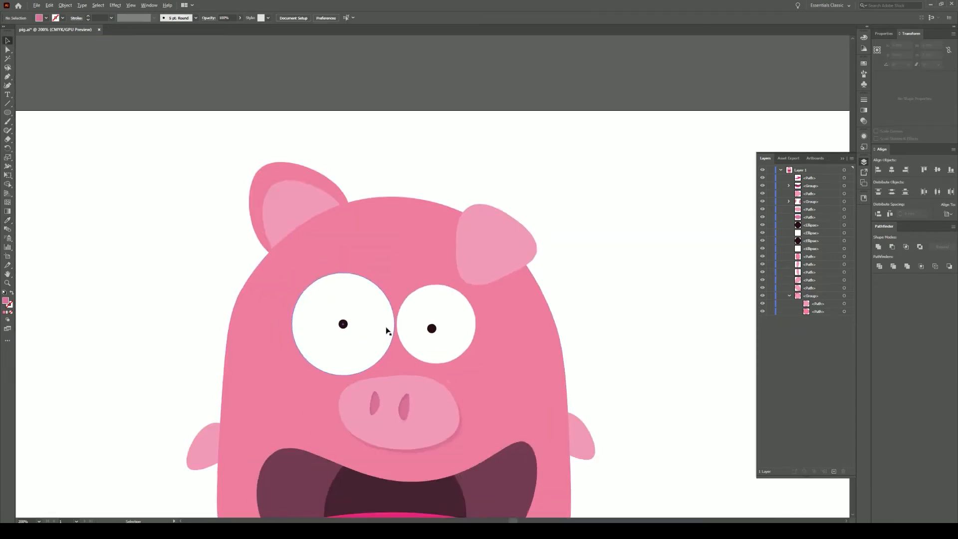
pyautogui.scroll(1, 313, 242)
pyautogui.keyDown('alt'); pyautogui.moveTo(378, 322); pyautogui.dragTo(376, 333); pyautogui.keyUp('alt')
pyautogui.keyDown('shift'); pyautogui.moveTo(395, 256); pyautogui.dragTo(405, 249); pyautogui.keyUp('shift')
pyautogui.moveTo(355, 334); pyautogui.dragTo(351, 333)
pyautogui.moveTo(826, 248); pyautogui.dragTo(823, 260)
pyautogui.press('i')
pyautogui.click(374, 417)
# - Group the snout with its shadow and nostrils
pyautogui.press('v')
pyautogui.click(418, 447)
pyautogui.moveTo(281, 426); pyautogui.dragTo(410, 455)
pyautogui.hotkey('ctrl', 'z')
pyautogui.click(423, 453)
pyautogui.keyDown('shift'); pyautogui.click(417, 447); pyautogui.keyUp('shift')
pyautogui.click(668, 357)
pyautogui.click(417, 449)
pyautogui.keyDown('shift'); pyautogui.click(455, 432); pyautogui.keyUp('shift')
pyautogui.hotkey('ctrl', 'g')
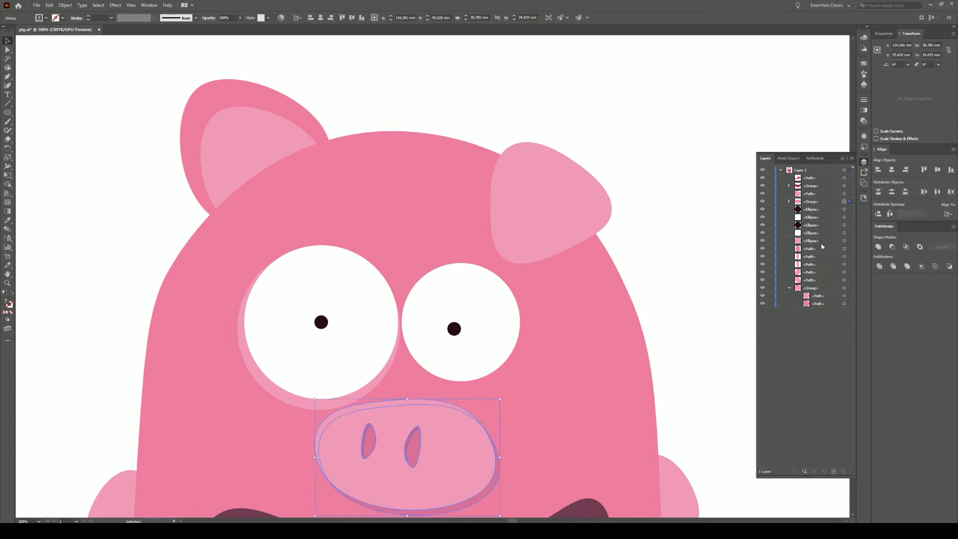
# - Hide the snout group and copy the pale ring behind the right eye, resized to fit
pyautogui.click(762, 201)
pyautogui.moveTo(323, 405); pyautogui.dragTo(439, 397)
pyautogui.moveTo(538, 238); pyautogui.dragTo(495, 281)
pyautogui.moveTo(411, 376); pyautogui.dragTo(437, 364)
pyautogui.moveTo(522, 269); pyautogui.dragTo(531, 259)
pyautogui.click(526, 427)
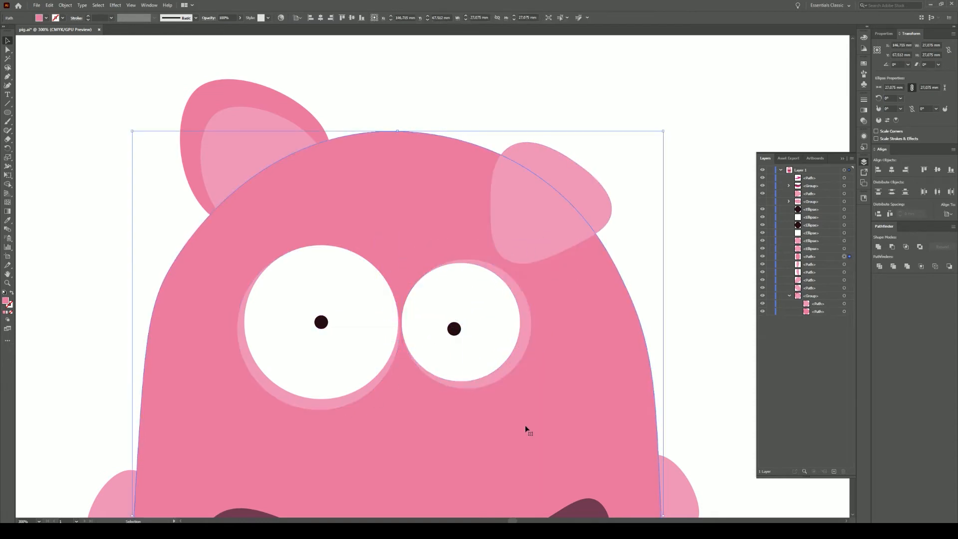
# - Divide the left eye white with an offset copy and fill its lower crescent light grey
pyautogui.click(324, 370)
pyautogui.moveTo(325, 370); pyautogui.dragTo(329, 364)
pyautogui.keyDown('shift'); pyautogui.click(350, 390); pyautogui.keyUp('shift')
pyautogui.click(879, 266)
pyautogui.click(7, 50)
pyautogui.click(97, 107)
pyautogui.click(360, 249)
pyautogui.press('Delete')
pyautogui.click(327, 365)
pyautogui.doubleClick(6, 300)
pyautogui.click(548, 283)
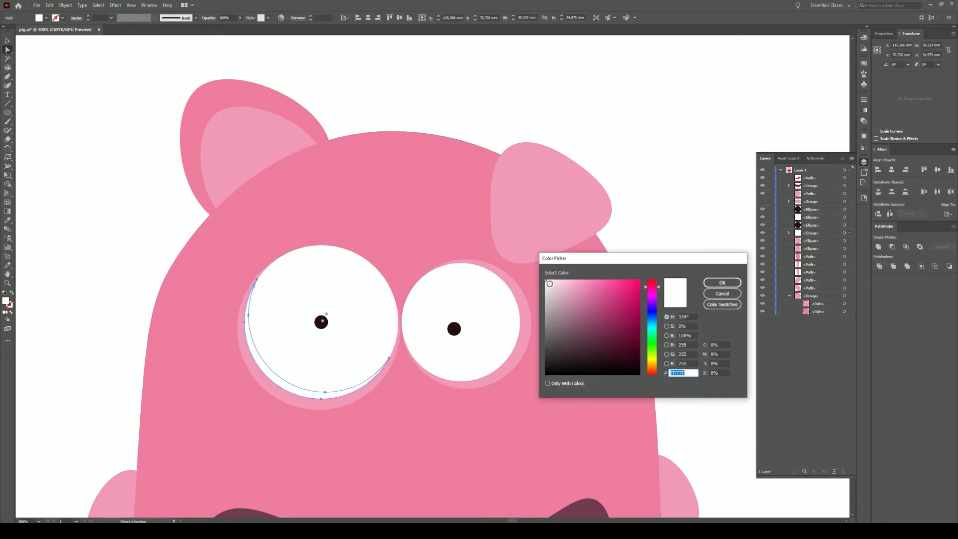
pyautogui.moveTo(547, 283); pyautogui.dragTo(545, 283)
pyautogui.click(721, 282)
# - Cut a matching lower crescent from the right eye white and give it the same grey
pyautogui.click(480, 353)
pyautogui.moveTo(490, 349); pyautogui.dragTo(486, 342)
pyautogui.keyDown('shift'); pyautogui.click(500, 360); pyautogui.keyUp('shift')
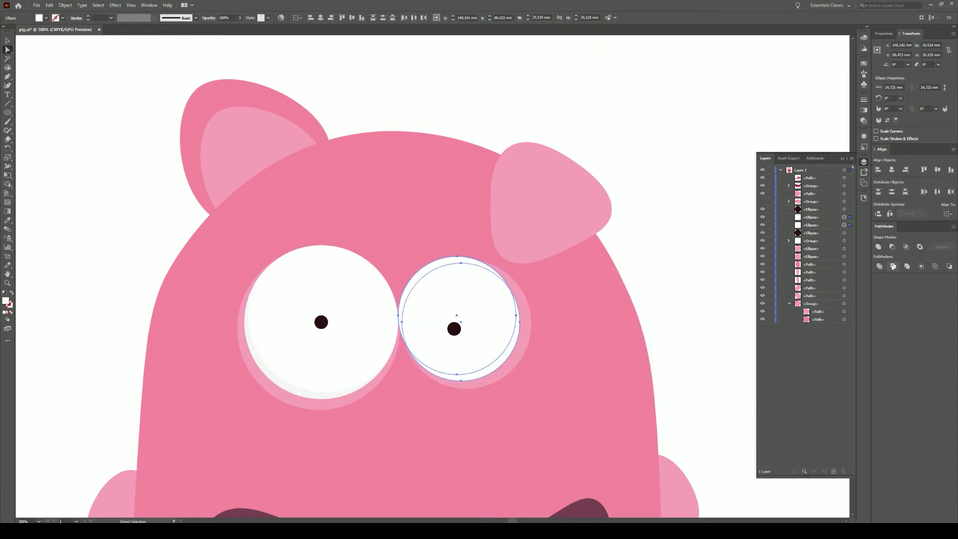
pyautogui.click(879, 267)
pyautogui.click(699, 252)
pyautogui.click(433, 266)
pyautogui.press('Delete')
pyautogui.click(500, 358)
pyautogui.click(8, 220)
pyautogui.click(294, 389)
pyautogui.click(8, 41)
pyautogui.click(58, 288)
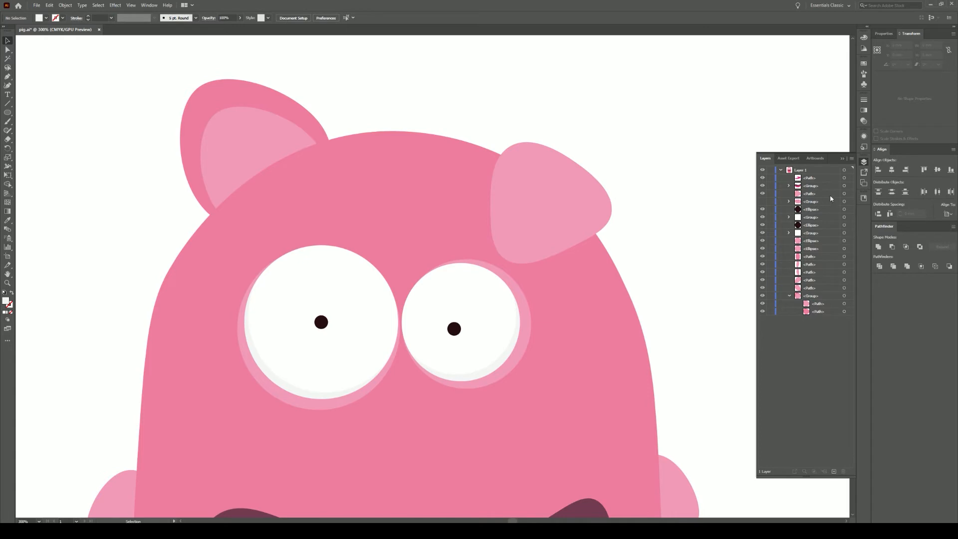
# - Show the snout group again and frame the whole face
pyautogui.click(762, 201)
pyautogui.scroll(-2, 673, 302)
pyautogui.moveTo(671, 359); pyautogui.dragTo(576, 228)
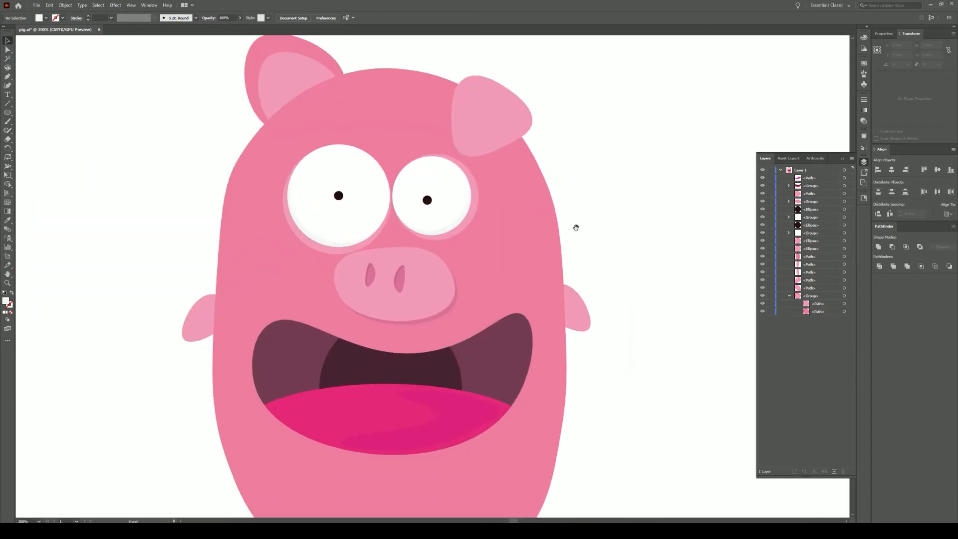
# - Divide the pig body with a smaller copy offset to the left
pyautogui.click(578, 307)
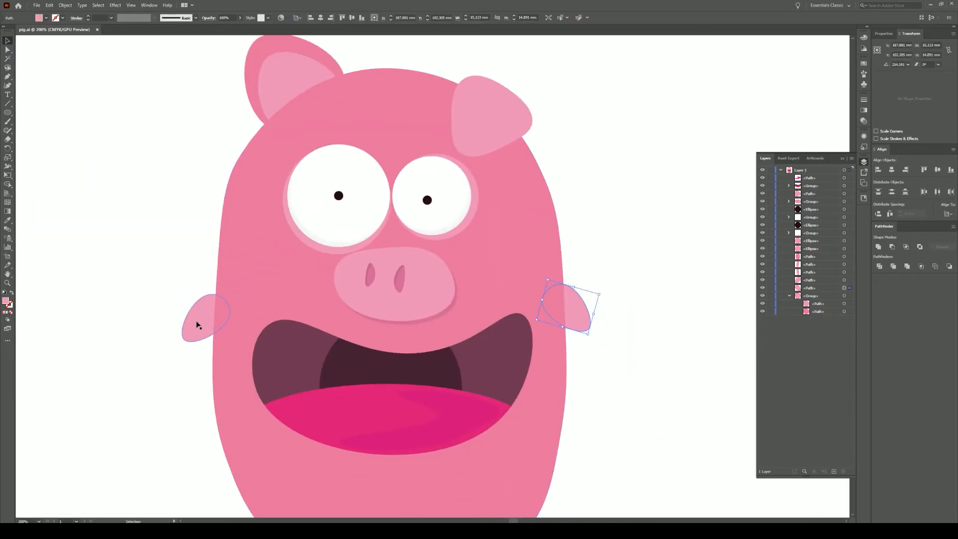
pyautogui.click(593, 161)
pyautogui.scroll(-1, 593, 192)
pyautogui.scroll(2, 590, 225)
pyautogui.scroll(-3, 630, 305)
pyautogui.moveTo(616, 308); pyautogui.dragTo(401, 270)
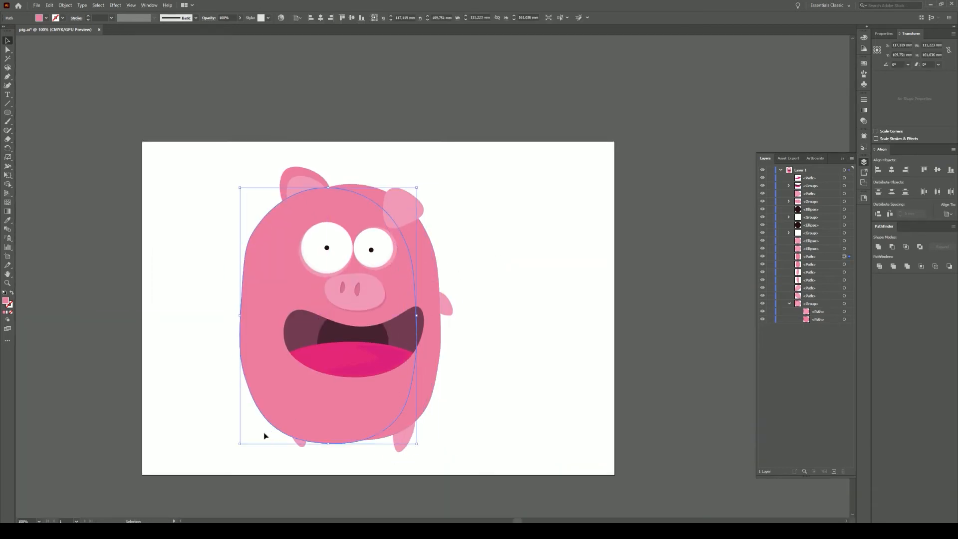
pyautogui.moveTo(240, 443); pyautogui.dragTo(250, 429)
pyautogui.keyDown('shift'); pyautogui.click(435, 378); pyautogui.keyUp('shift')
pyautogui.click(879, 266)
# - Delete the left body sliver and fill the right-side sliver a darker pink
pyautogui.hotkey('ctrl', 'shift', 'a')
pyautogui.click(7, 50)
pyautogui.click(258, 267)
pyautogui.press('Delete')
pyautogui.click(429, 267)
pyautogui.doubleClick(5, 301)
pyautogui.click(590, 291)
pyautogui.click(722, 284)
pyautogui.click(473, 199)
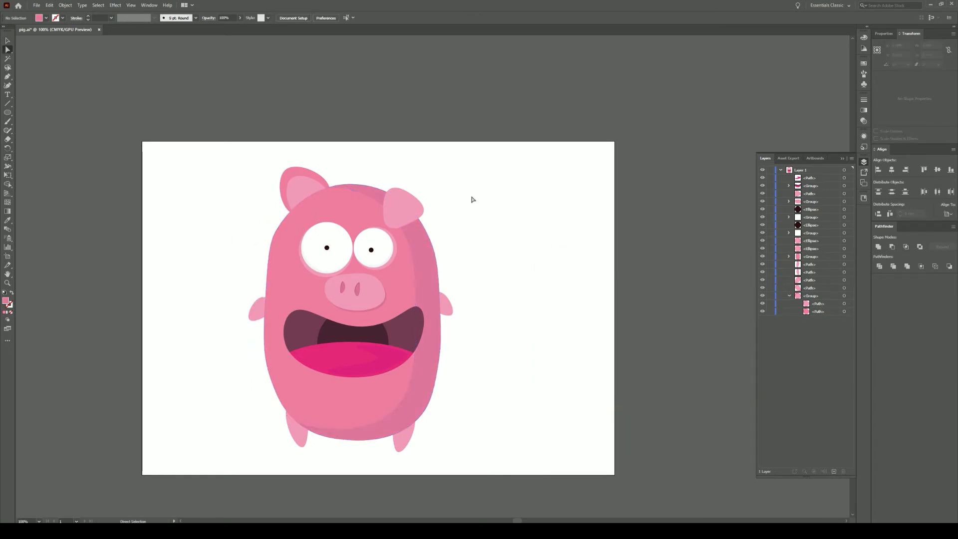
# - Reshape and slightly rotate the right arm, then pull it away from the body
pyautogui.scroll(1, 462, 300)
pyautogui.press('v')
pyautogui.click(441, 325)
pyautogui.moveTo(441, 327); pyautogui.dragTo(443, 322)
pyautogui.moveTo(429, 285); pyautogui.dragTo(426, 284)
pyautogui.moveTo(467, 331); pyautogui.dragTo(464, 333)
pyautogui.click(496, 310)
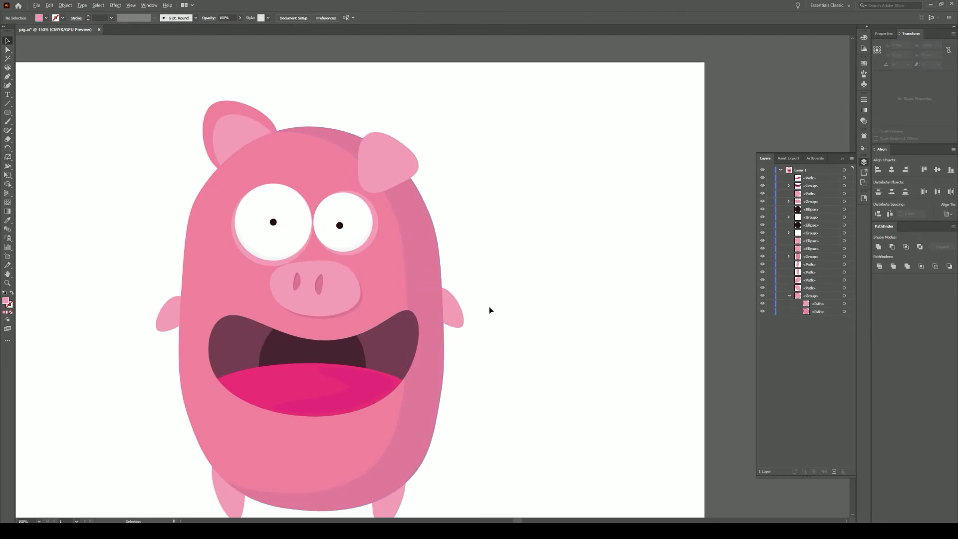
pyautogui.scroll(3, 467, 314)
pyautogui.moveTo(465, 296); pyautogui.dragTo(596, 273)
# - Draw an ellipse over the right arm with the Ellipse tool (L)
pyautogui.press('l')
pyautogui.scroll(-2, 592, 205)
pyautogui.moveTo(551, 162)
pyautogui.mouseDown()
pyautogui.moveTo(589, 278)
pyautogui.moveTo(621, 293)
pyautogui.mouseUp()
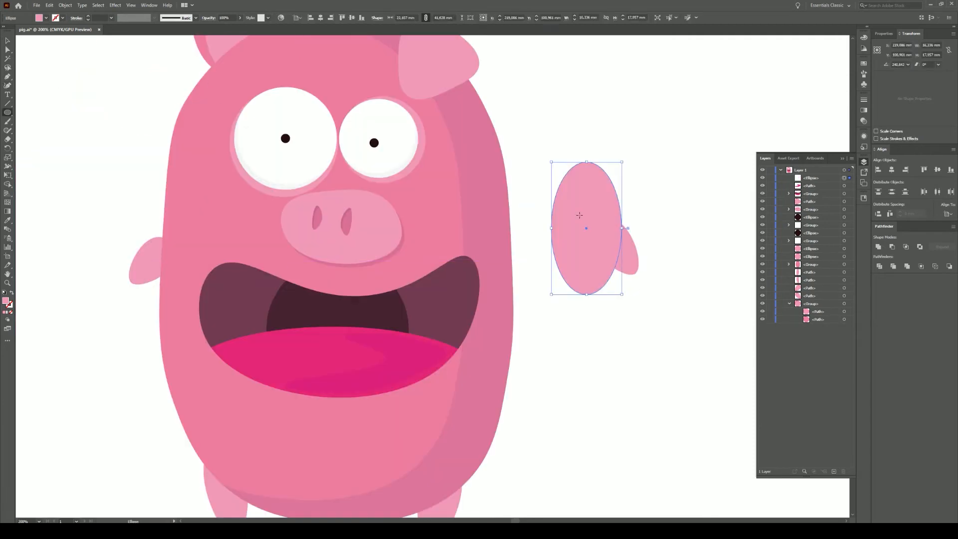
# - Tilt the ellipse about 8°, divide it with the arm, and delete the outer piece
pyautogui.moveTo(549, 160)
pyautogui.mouseDown()
pyautogui.moveTo(538, 157)
pyautogui.moveTo(643, 314)
pyautogui.mouseUp()
pyautogui.click(7, 41)
pyautogui.click(879, 266)
pyautogui.click(7, 50)
pyautogui.click(650, 158)
pyautogui.click(594, 200)
pyautogui.press('Delete')
# - Colour the arm's left piece the body's darker side pink and the right piece the main pink
pyautogui.click(609, 235)
pyautogui.click(8, 220)
pyautogui.click(467, 260)
pyautogui.click(7, 50)
pyautogui.click(641, 267)
pyautogui.click(631, 254)
pyautogui.click(8, 220)
pyautogui.click(457, 230)
pyautogui.click(8, 50)
pyautogui.moveTo(683, 216); pyautogui.dragTo(601, 294)
pyautogui.moveTo(609, 242); pyautogui.dragTo(536, 253)
pyautogui.hotkey('ctrl', 'z')
pyautogui.moveTo(677, 195); pyautogui.dragTo(578, 294)
# - Move and rotate the arm to sit against the body, adjusting its stacking order
pyautogui.press('v')
pyautogui.moveTo(591, 239); pyautogui.dragTo(498, 263)
pyautogui.moveTo(549, 306); pyautogui.dragTo(540, 296)
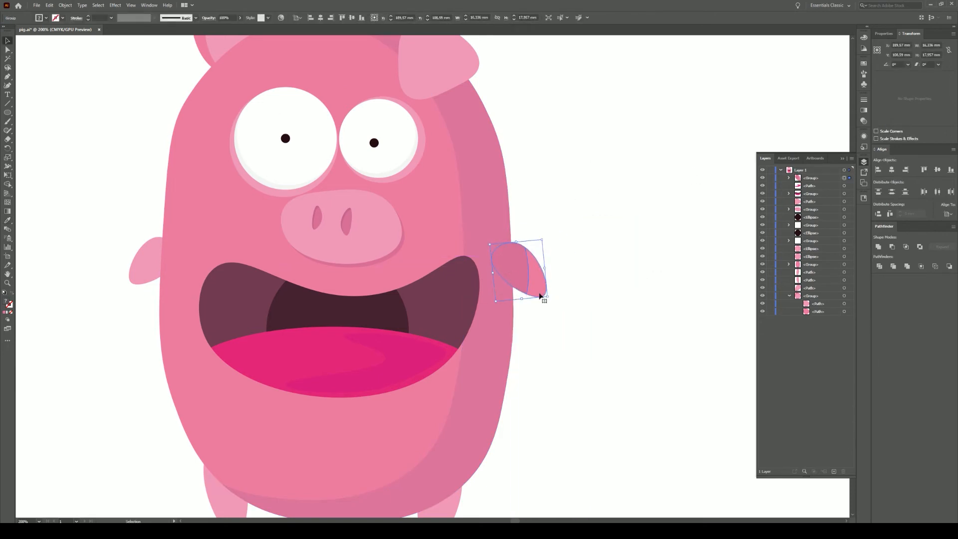
pyautogui.hotkey('ctrl', 'shift', '[')
pyautogui.click(579, 186)
pyautogui.click(519, 272)
pyautogui.press('a')
pyautogui.hotkey('ctrl', 'shift', ']')
# - Darken the arm's shaded piece and stack the arm just above the body group
pyautogui.click(574, 290)
pyautogui.click(508, 272)
pyautogui.doubleClick(6, 301)
pyautogui.click(592, 299)
pyautogui.click(722, 282)
pyautogui.click(597, 220)
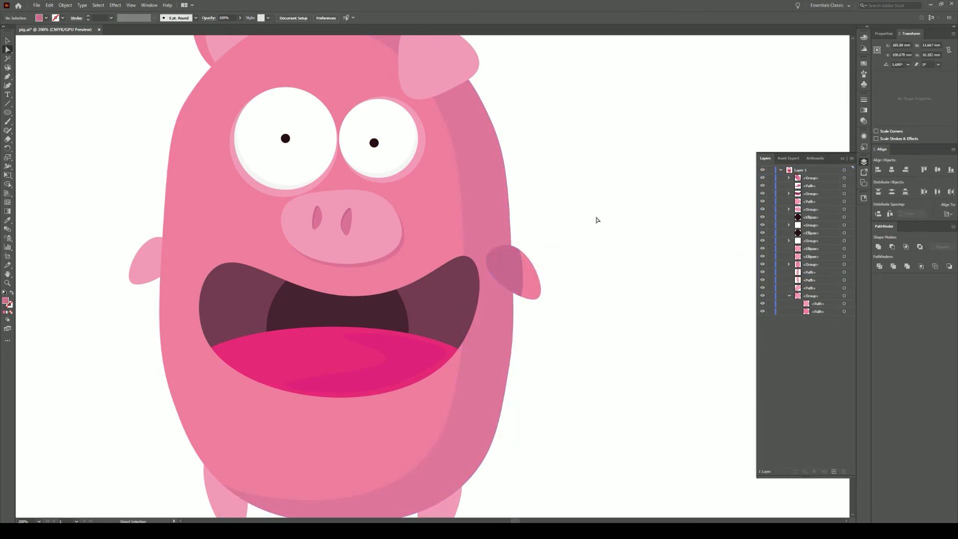
pyautogui.moveTo(811, 178); pyautogui.dragTo(816, 278)
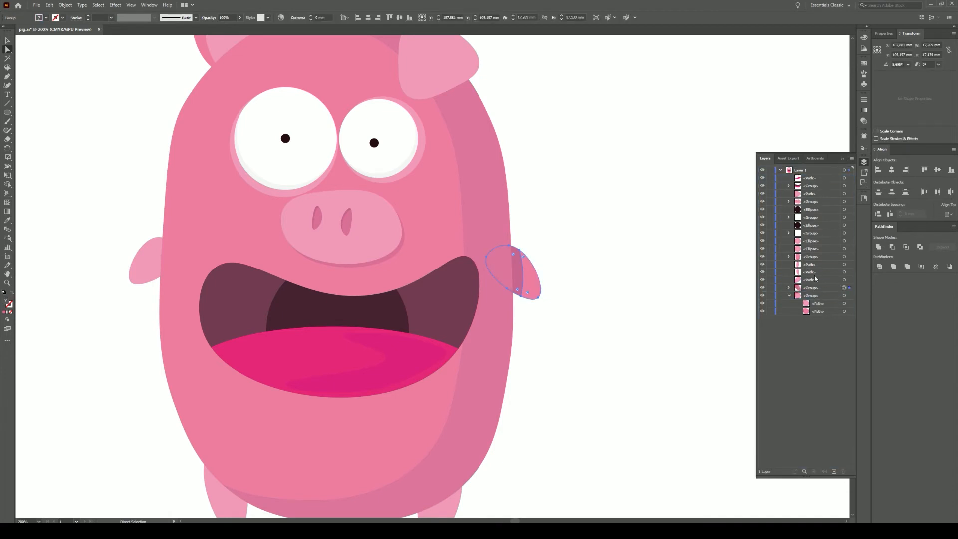
# - Delete the plain left arm, copy the shaded right arm to the left, and reflect it
pyautogui.click(146, 256)
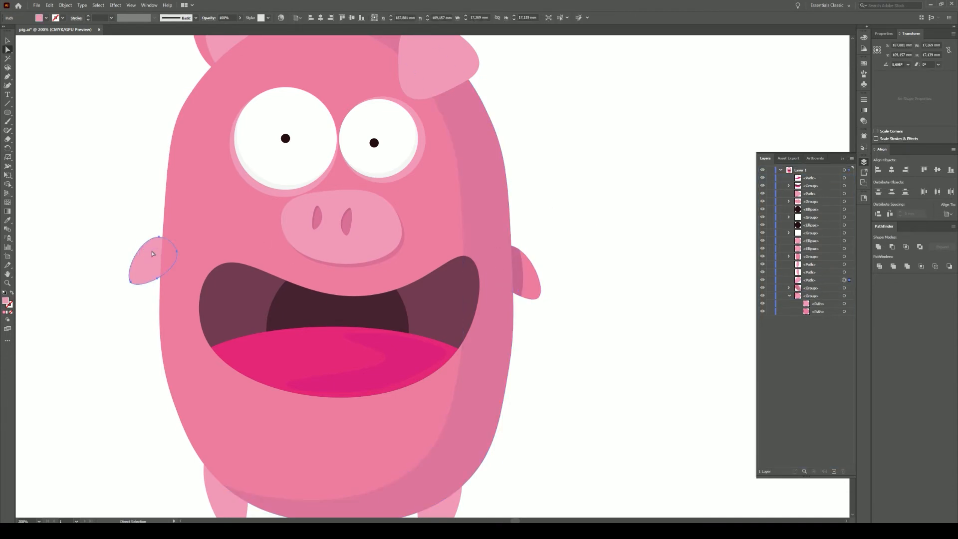
pyautogui.press('Delete')
pyautogui.click(530, 269)
pyautogui.click(8, 40)
pyautogui.moveTo(534, 276); pyautogui.dragTo(163, 290)
pyautogui.rightClick(125, 277)
pyautogui.moveTo(150, 360)
pyautogui.click(232, 388)
pyautogui.click(65, 121)
pyautogui.click(107, 305)
pyautogui.scroll(-2, 486, 284)
pyautogui.scroll(3, 422, 397)
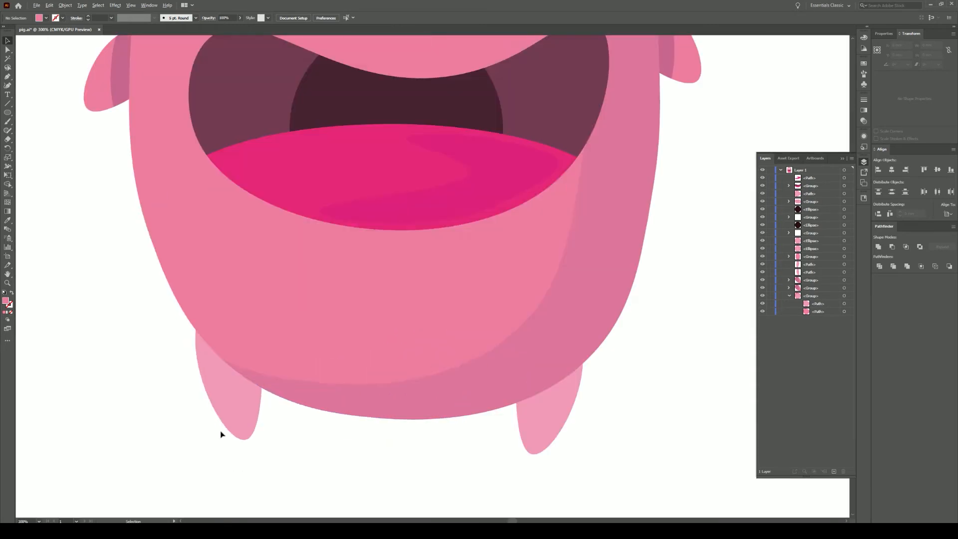
# - Recolour both legs with the body pink using the Eyedropper
pyautogui.click(231, 418)
pyautogui.keyDown('shift'); pyautogui.click(545, 422); pyautogui.keyUp('shift')
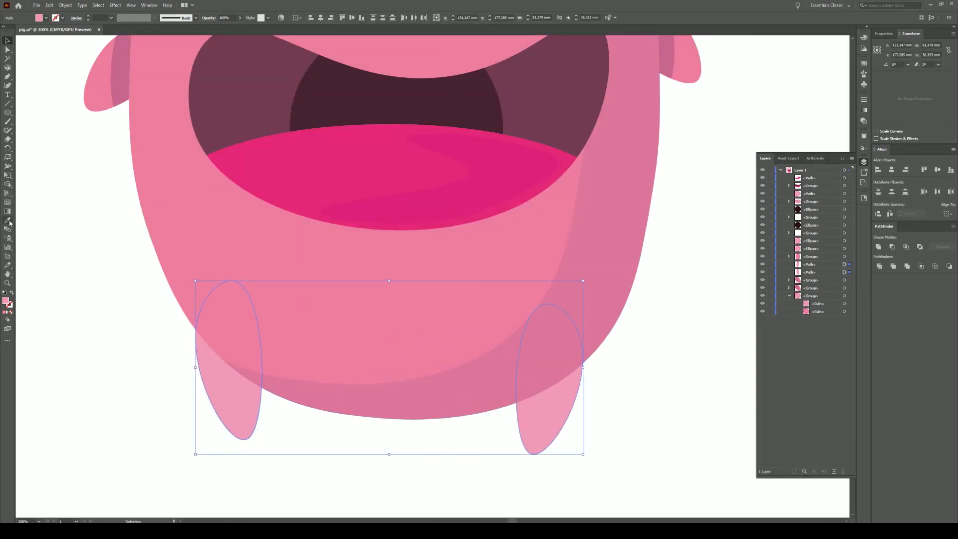
pyautogui.click(8, 221)
pyautogui.click(152, 185)
pyautogui.click(7, 41)
pyautogui.click(67, 271)
pyautogui.scroll(-3, 580, 457)
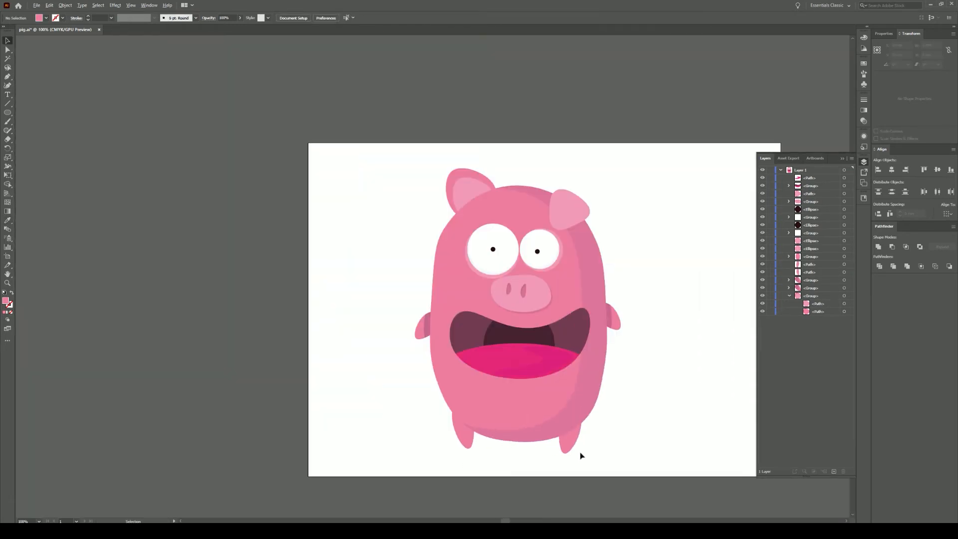
pyautogui.scroll(2, 580, 457)
# - Alt-drag a copy of the body shading slightly lower and Pathfinder Divide it with the right leg
pyautogui.click(355, 433)
pyautogui.keyDown('shift'); pyautogui.click(548, 445); pyautogui.keyUp('shift')
pyautogui.click(573, 440)
pyautogui.keyDown('shift'); pyautogui.click(359, 438); pyautogui.keyUp('shift')
pyautogui.click(635, 427)
pyautogui.click(565, 395)
pyautogui.click(7, 49)
pyautogui.moveTo(569, 385); pyautogui.dragTo(570, 396)
pyautogui.keyDown('shift'); pyautogui.click(555, 439); pyautogui.keyUp('shift')
pyautogui.click(879, 267)
pyautogui.click(704, 373)
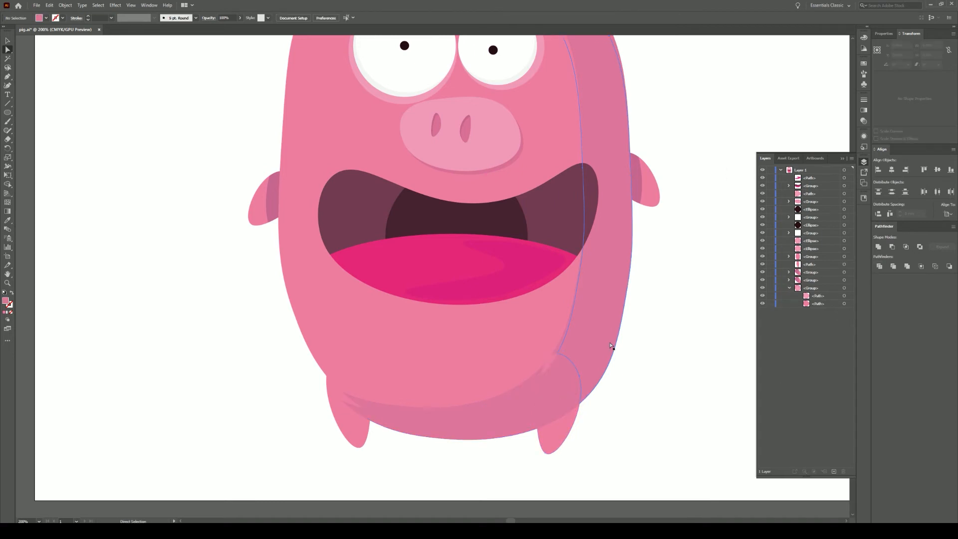
# - Give the top piece of the right leg the darker arm pink
pyautogui.click(548, 367)
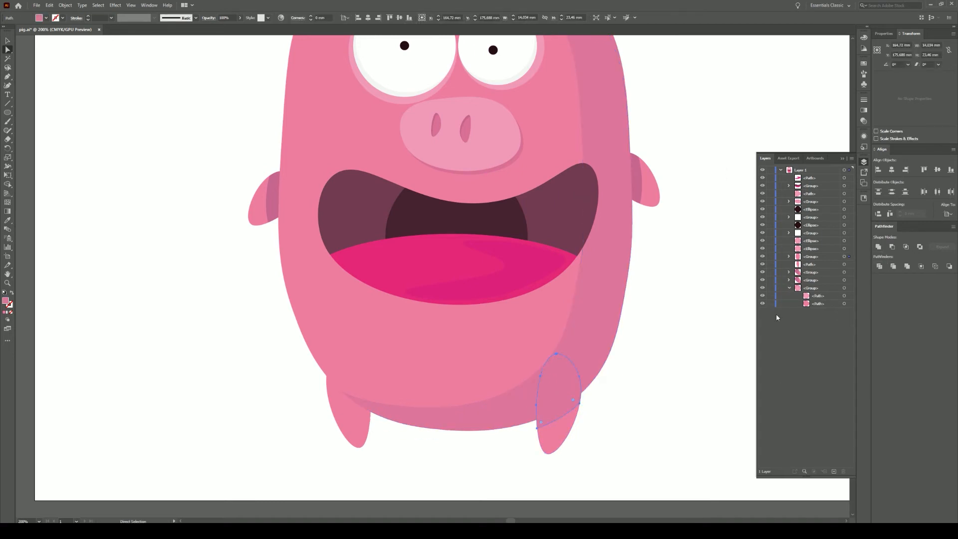
pyautogui.click(7, 219)
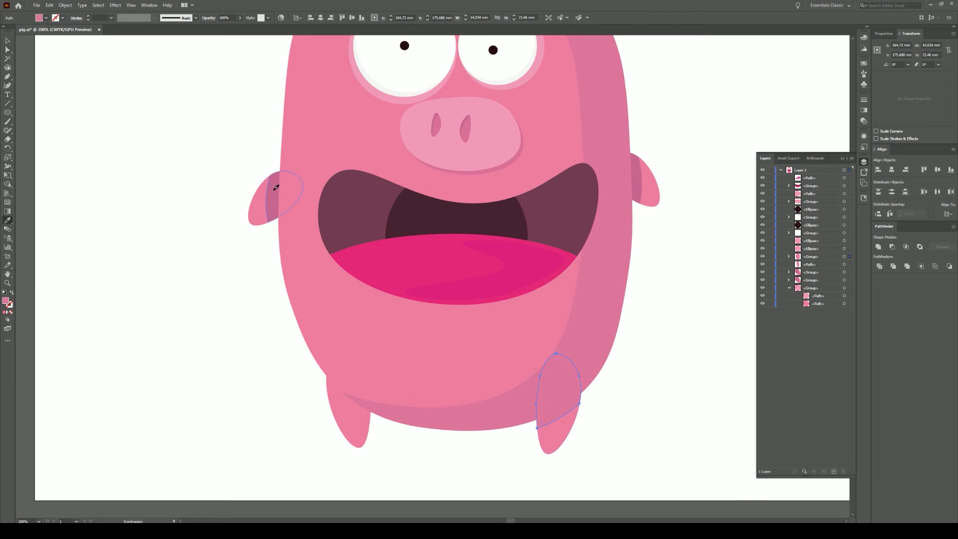
pyautogui.click(271, 189)
pyautogui.click(7, 41)
pyautogui.click(533, 426)
# - Move the right leg's shading behind the body in the Layers panel and nudge it slightly down
pyautogui.click(548, 418)
pyautogui.click(685, 363)
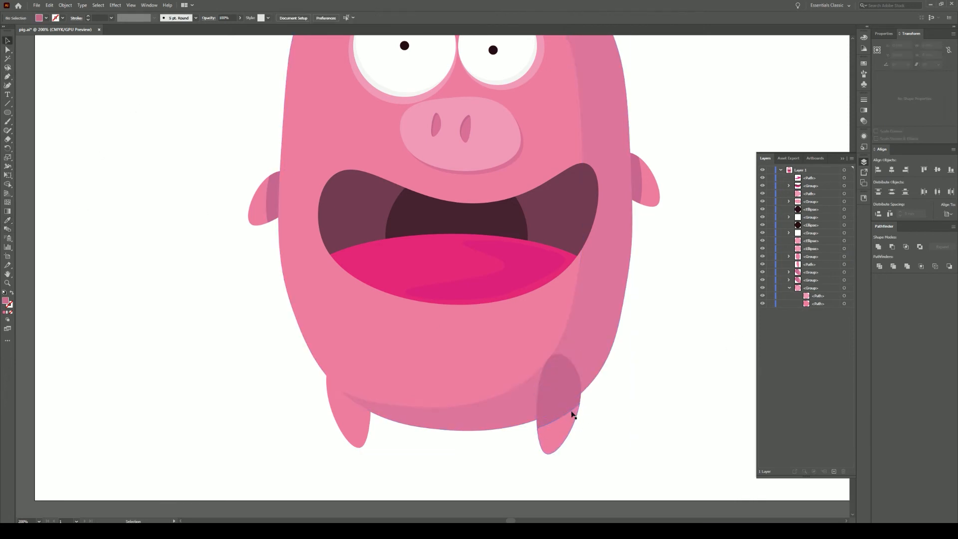
pyautogui.click(562, 414)
pyautogui.click(606, 425)
pyautogui.press('a')
pyautogui.click(566, 436)
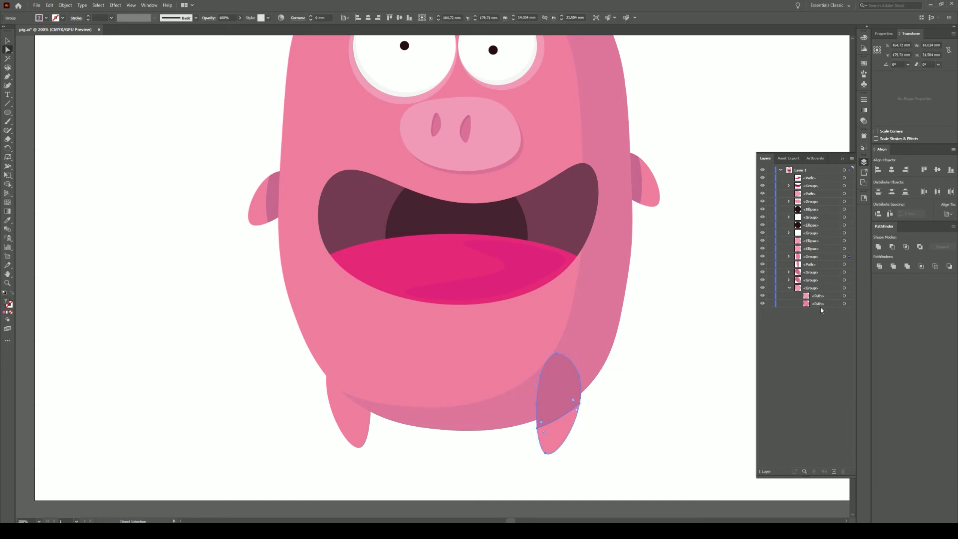
pyautogui.moveTo(808, 286); pyautogui.dragTo(808, 284)
pyautogui.hotkey('ctrl', 'z')
pyautogui.click(789, 256)
pyautogui.click(849, 281)
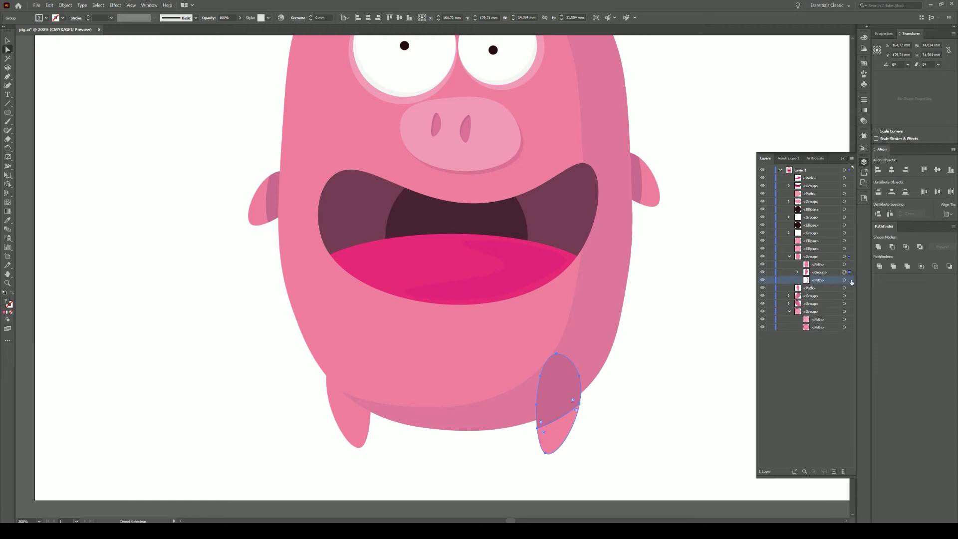
pyautogui.hotkey('ctrl', 'shift', 'a')
pyautogui.moveTo(818, 273); pyautogui.dragTo(816, 308)
pyautogui.moveTo(356, 434); pyautogui.dragTo(355, 438)
pyautogui.click(293, 353)
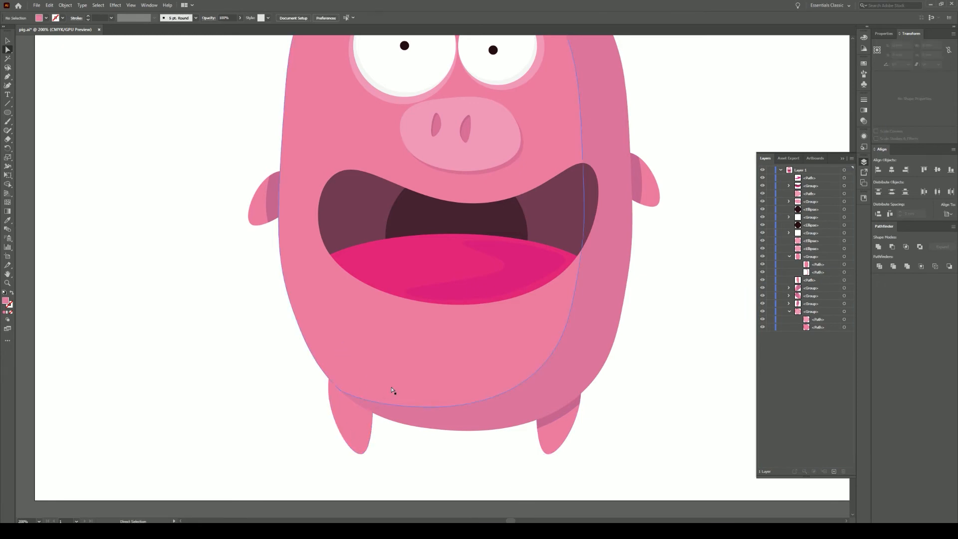
# - Duplicate the body shading lower, Unite it, Divide it with the left leg, and delete the leftover piece
pyautogui.click(393, 392)
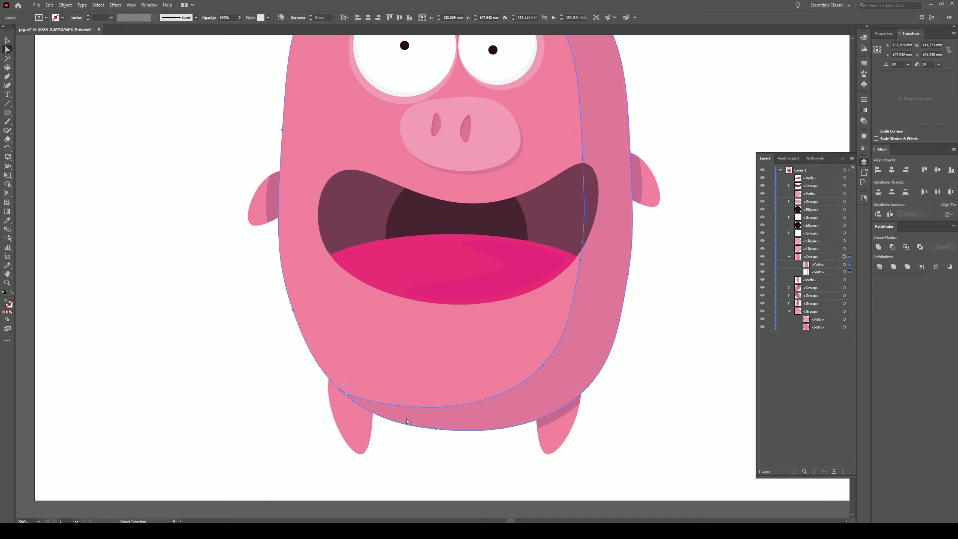
pyautogui.moveTo(415, 378); pyautogui.dragTo(413, 390)
pyautogui.click(877, 247)
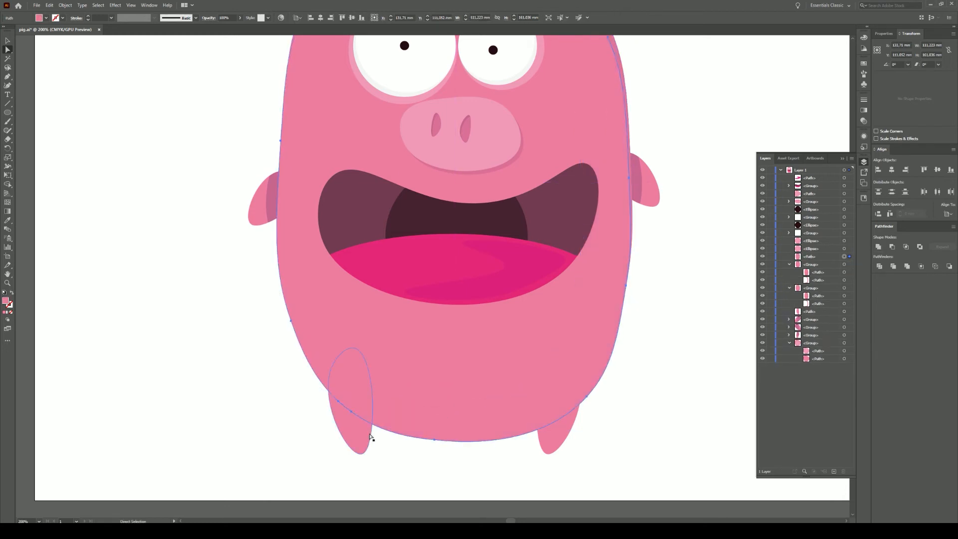
pyautogui.keyDown('shift'); pyautogui.click(365, 435); pyautogui.keyUp('shift')
pyautogui.click(879, 268)
pyautogui.click(693, 344)
pyautogui.click(399, 416)
pyautogui.press('Delete')
# - Give the left leg's top piece the right leg's darker shadow colour
pyautogui.click(352, 395)
pyautogui.click(5, 222)
pyautogui.click(560, 417)
pyautogui.click(7, 50)
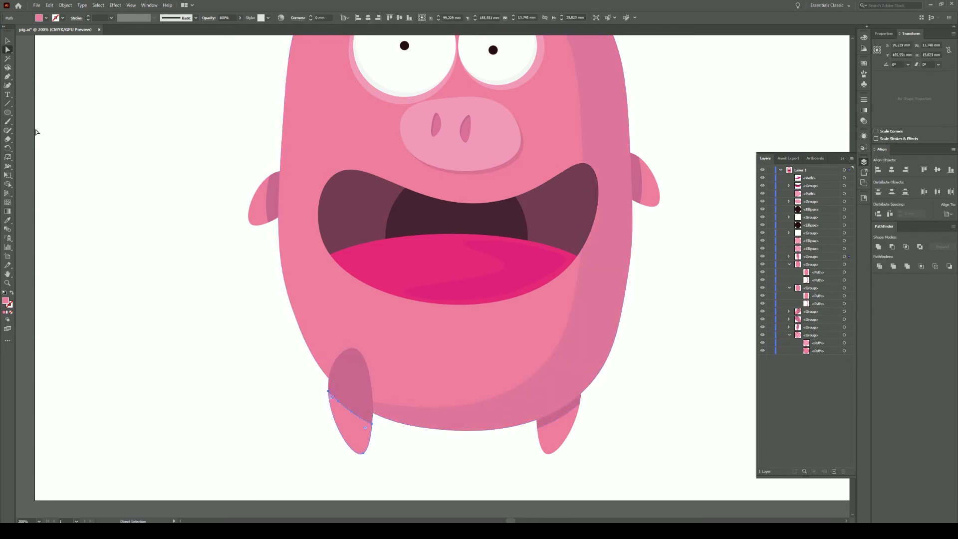
pyautogui.click(8, 229)
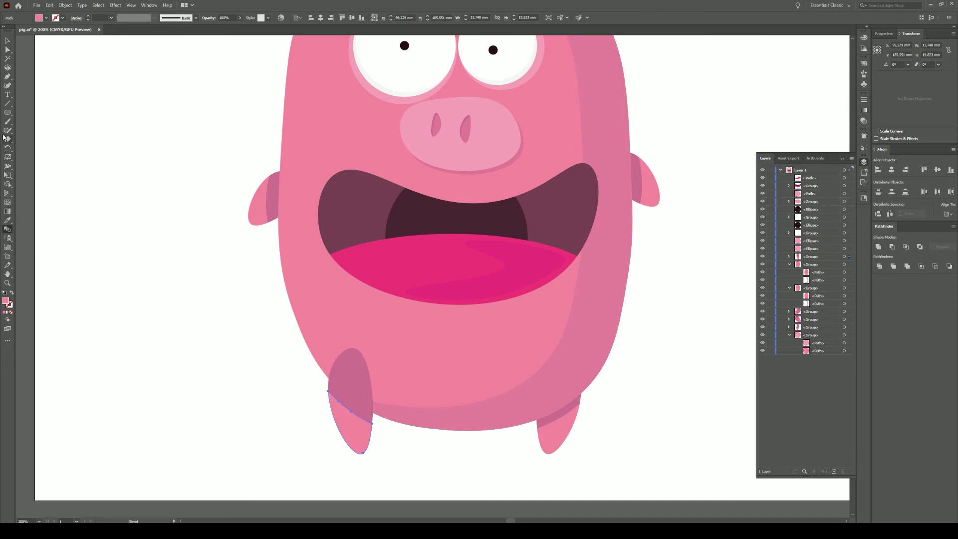
pyautogui.click(7, 220)
# - Move the left leg group behind the body in the Layers panel
pyautogui.press('v')
pyautogui.click(352, 427)
pyautogui.click(788, 256)
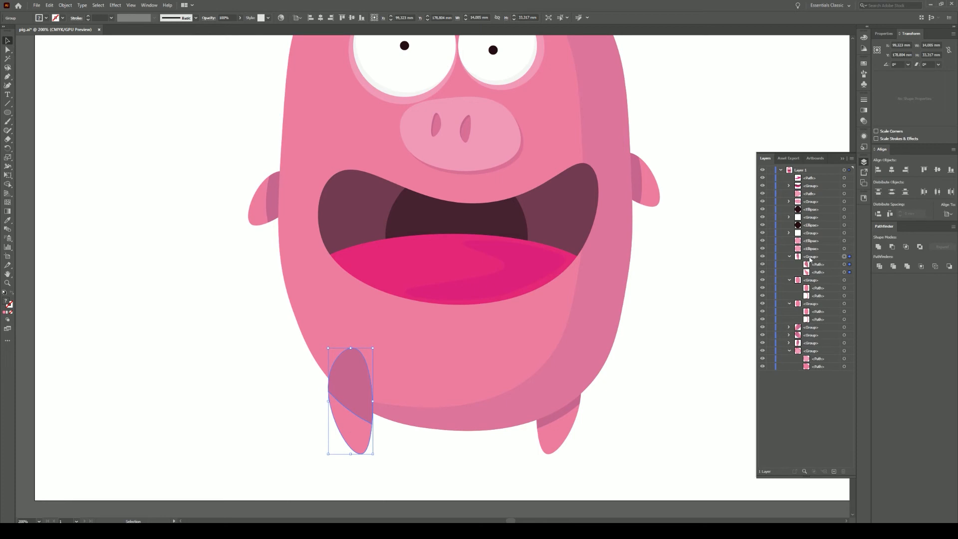
pyautogui.moveTo(816, 258); pyautogui.dragTo(813, 347)
pyautogui.click(668, 401)
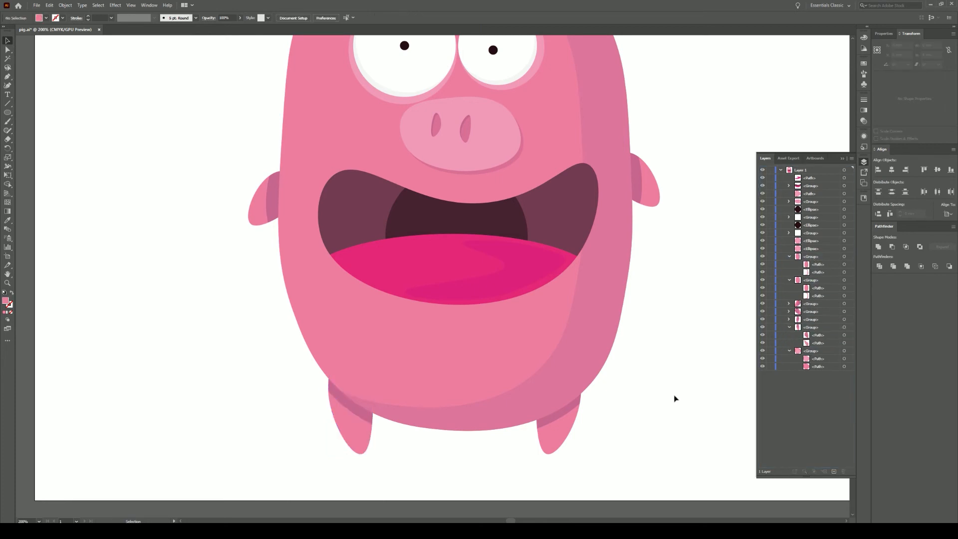
# - Save the drawing and recentre the pig in the view
pyautogui.hotkey('ctrl', 's')
pyautogui.scroll(1, 669, 380)
pyautogui.scroll(-2, 669, 378)
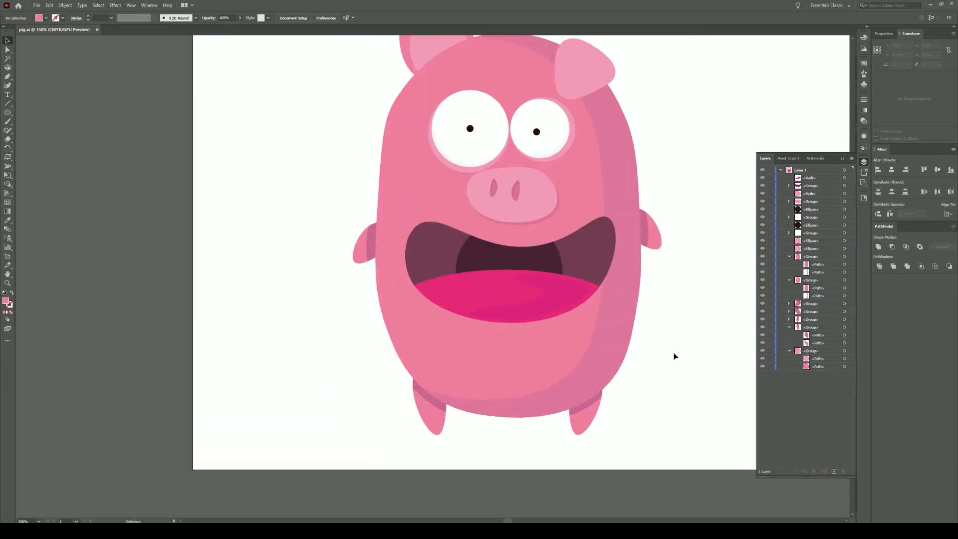
pyautogui.moveTo(692, 298); pyautogui.dragTo(629, 356)
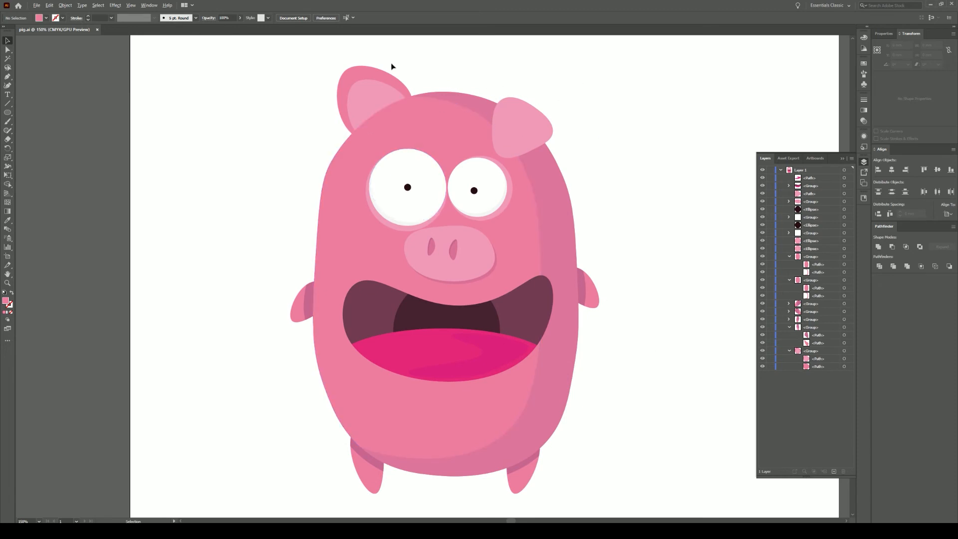
pyautogui.scroll(2, 345, 65)
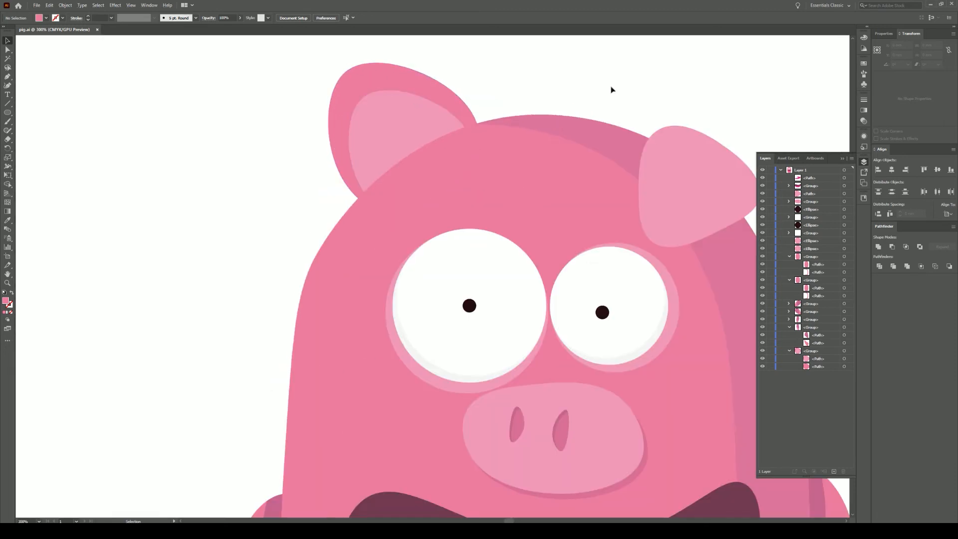
# - Copy the right ear slightly down and right and make the copy a darker pink
pyautogui.hscroll(4, 611, 89)
pyautogui.moveTo(475, 201)
pyautogui.mouseDown()
pyautogui.moveTo(485, 214)
pyautogui.moveTo(478, 209)
pyautogui.mouseUp()
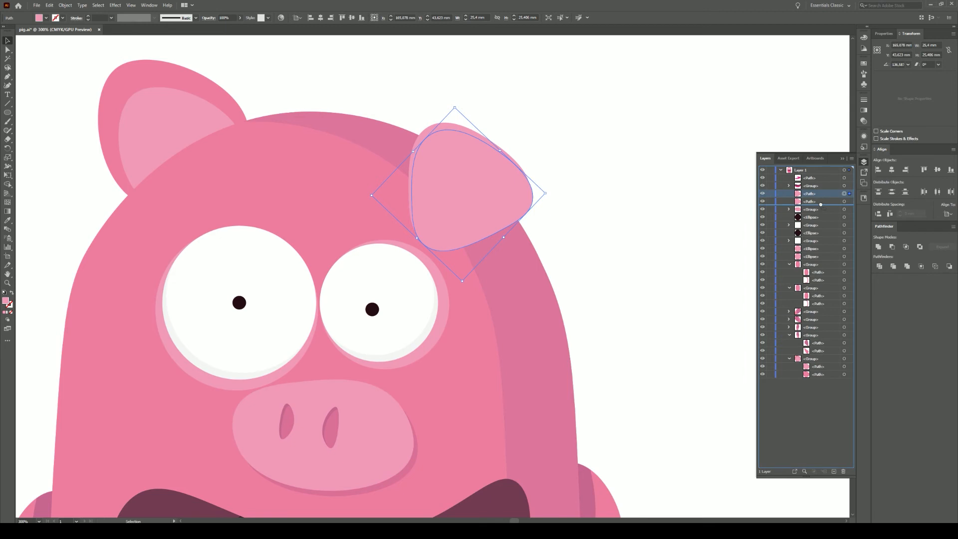
pyautogui.doubleClick(6, 300)
pyautogui.click(580, 295)
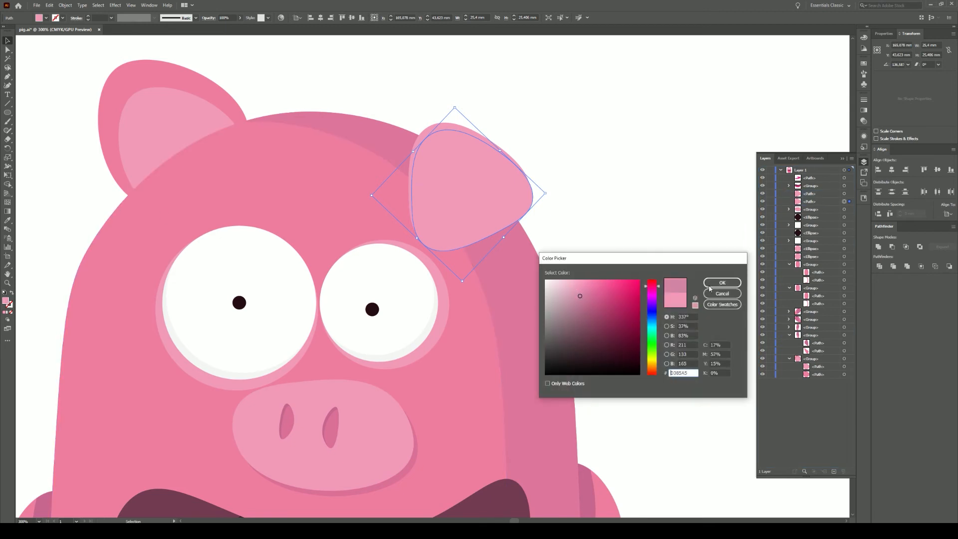
pyautogui.click(710, 283)
pyautogui.click(654, 218)
# - Divide the darker ear copy with the head, then unite the resulting head strip with the ear
pyautogui.click(525, 217)
pyautogui.keyDown('shift'); pyautogui.click(523, 246); pyautogui.keyUp('shift')
pyautogui.click(880, 268)
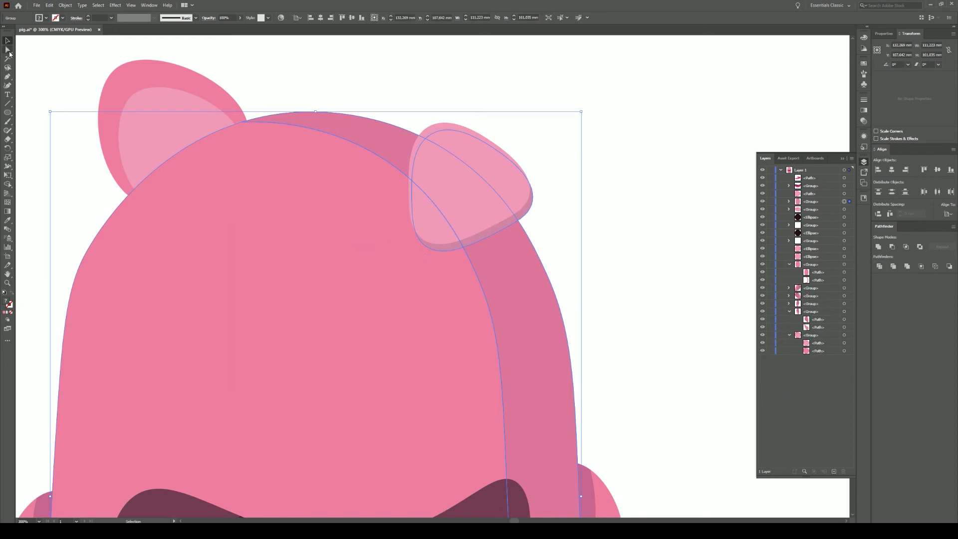
pyautogui.press('a')
pyautogui.click(314, 68)
pyautogui.click(526, 280)
pyautogui.press('a')
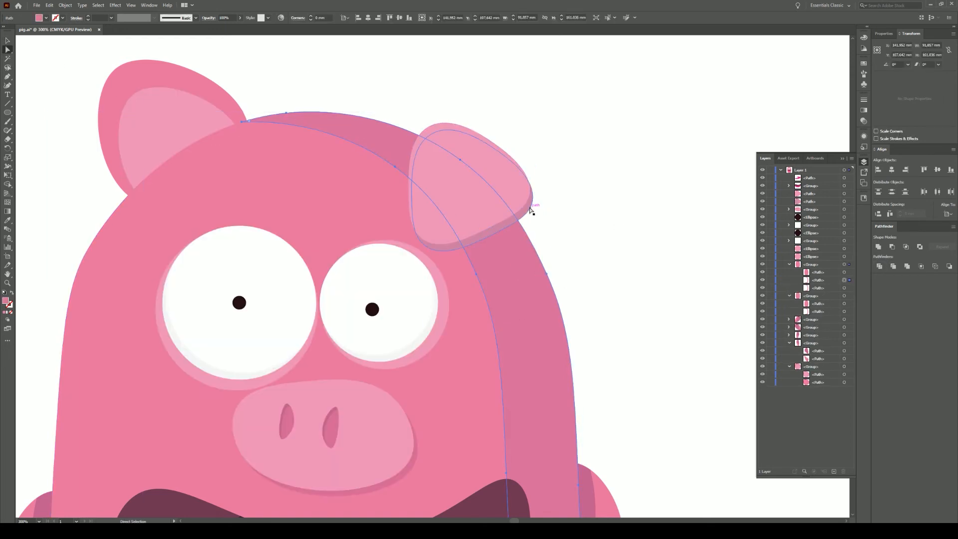
pyautogui.keyDown('shift'); pyautogui.click(528, 208); pyautogui.keyUp('shift')
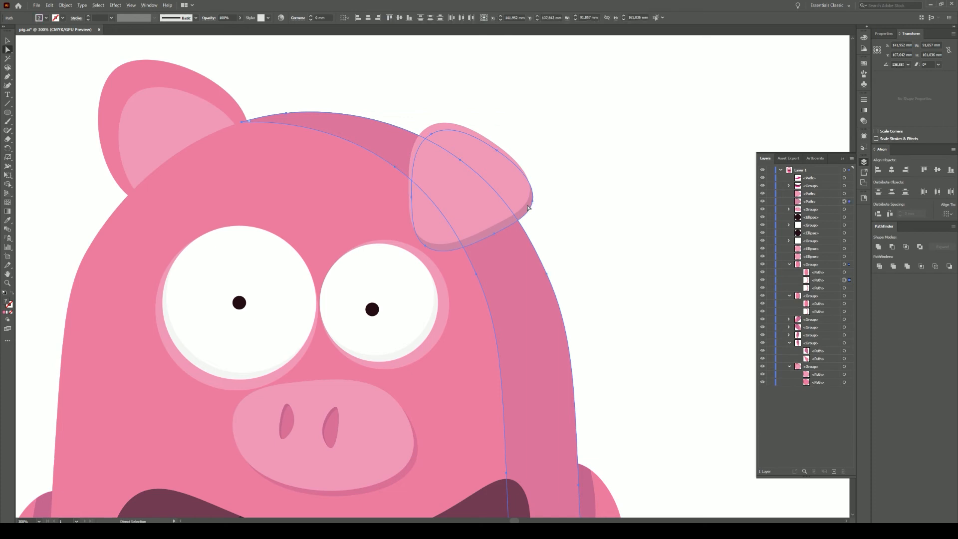
pyautogui.click(879, 266)
pyautogui.click(671, 226)
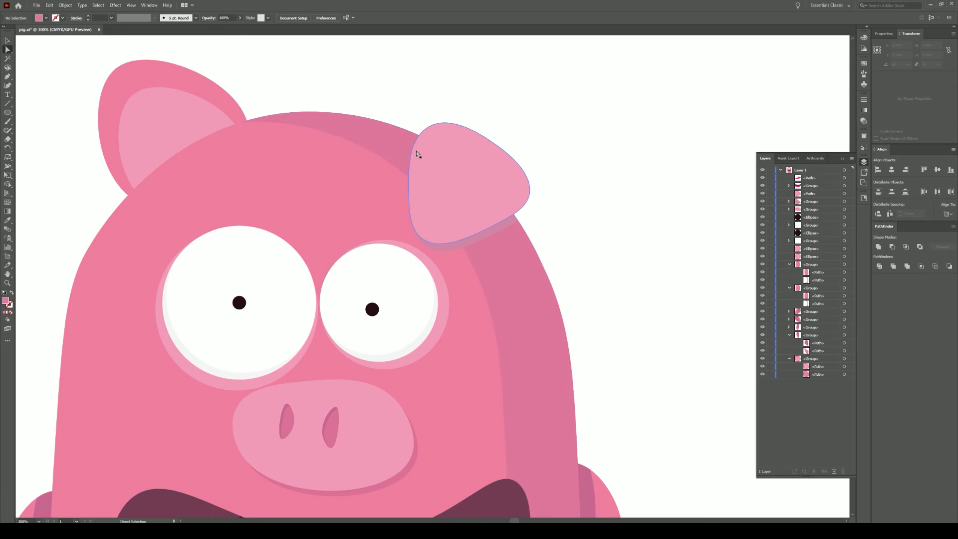
# - Merge the two shadow pieces under the ear into a single shape
pyautogui.click(498, 229)
pyautogui.keyDown('shift'); pyautogui.click(453, 247); pyautogui.keyUp('shift')
pyautogui.click(877, 247)
pyautogui.click(50, 296)
# - Colour the shadow strip under the ear with the darker arm pink
pyautogui.click(8, 220)
pyautogui.scroll(-1, 590, 383)
pyautogui.click(11, 49)
pyautogui.click(492, 202)
pyautogui.click(8, 220)
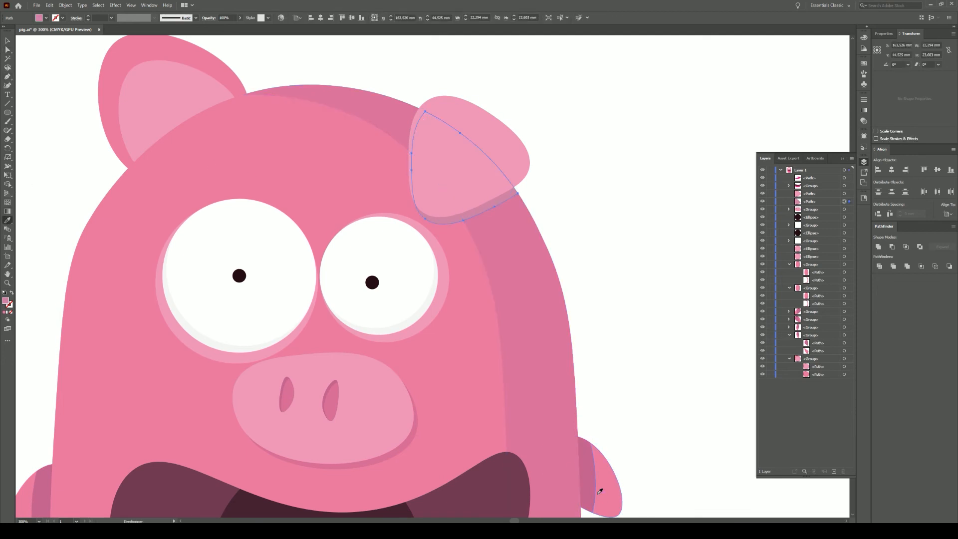
pyautogui.click(593, 482)
pyautogui.keyDown('ctrl'); pyautogui.click(560, 183); pyautogui.keyUp('ctrl')
pyautogui.scroll(-3, 603, 229)
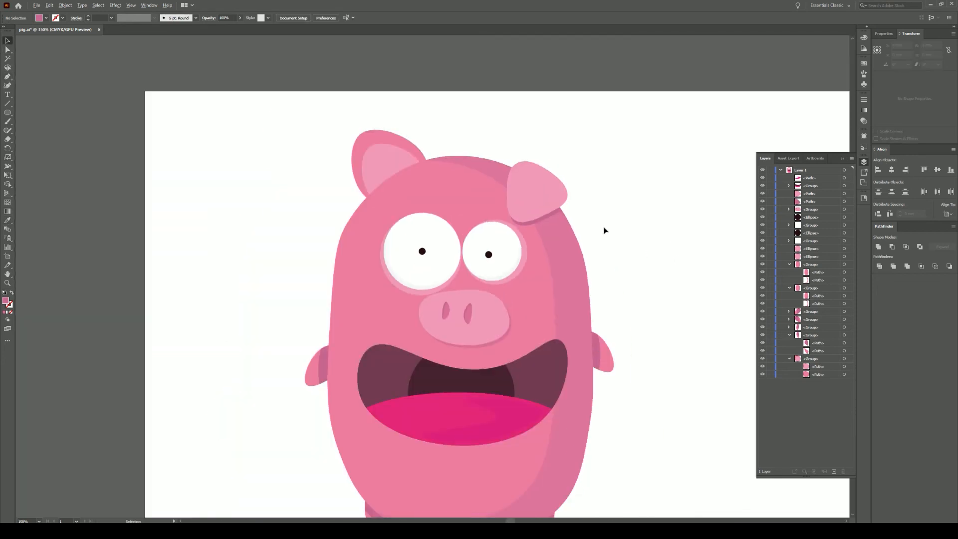
# - Save the drawing
pyautogui.hotkey('ctrl', 's')
pyautogui.scroll(-1, 641, 279)
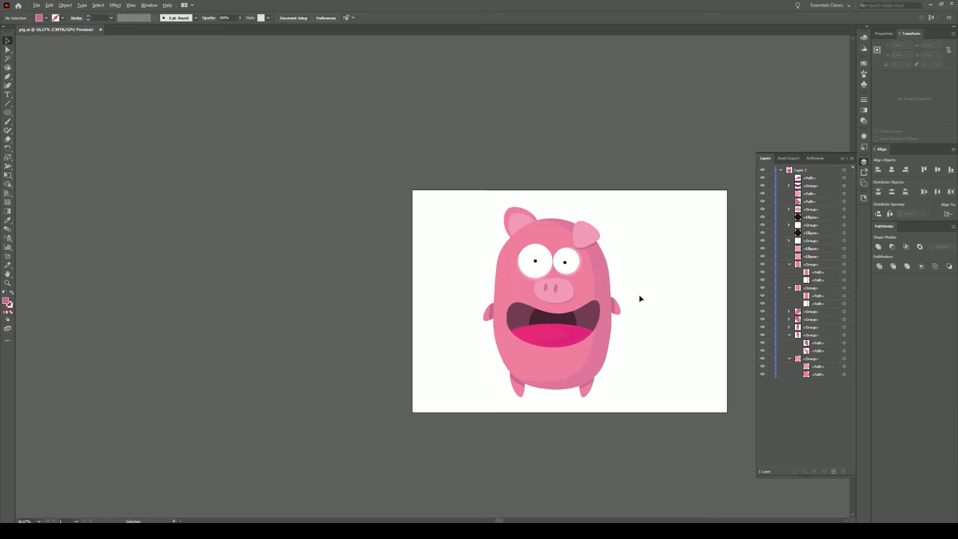
pyautogui.scroll(4, 638, 289)
# - Draw and reshape the belly swirl with the Curvature tool into a smooth spiral
pyautogui.click(9, 86)
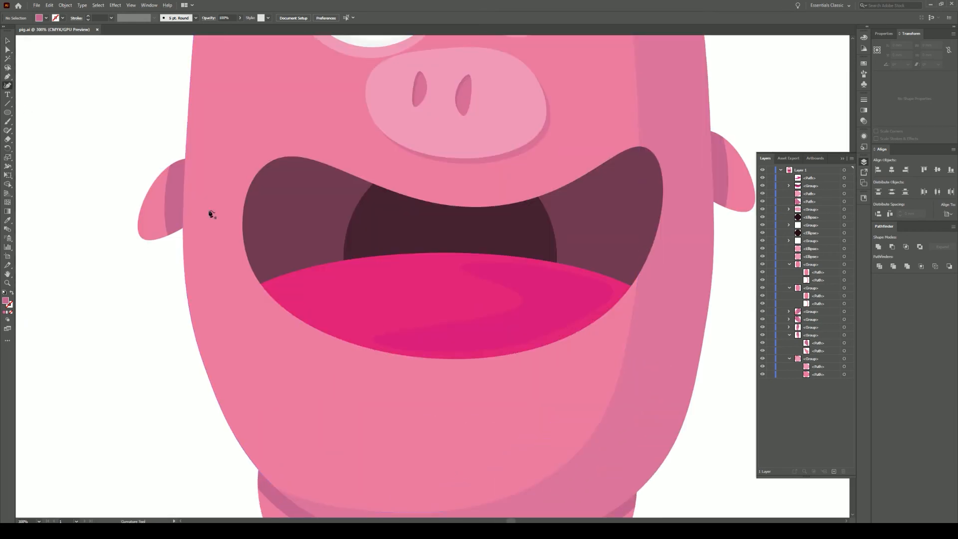
pyautogui.click(425, 411)
pyautogui.click(410, 424)
pyautogui.click(445, 440)
pyautogui.click(456, 424)
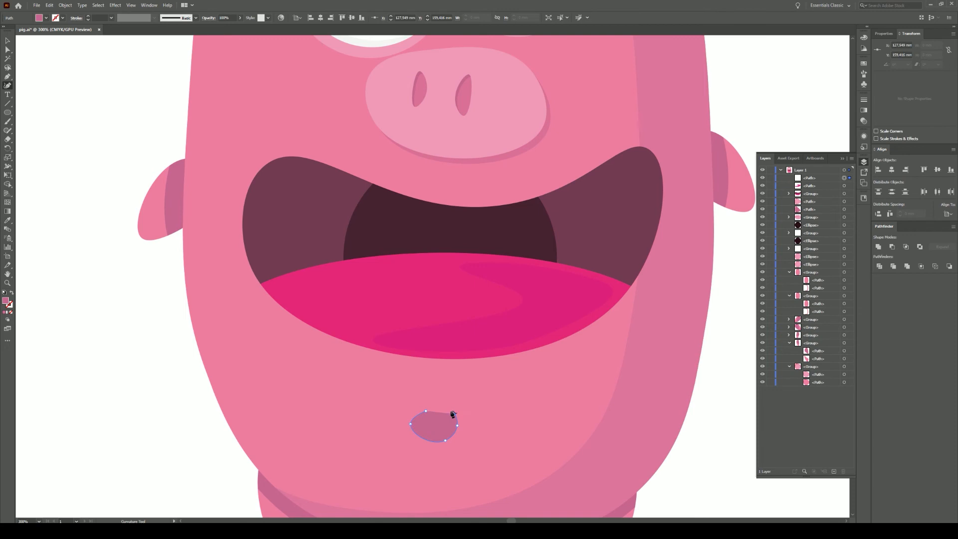
pyautogui.click(431, 424)
pyautogui.click(434, 415)
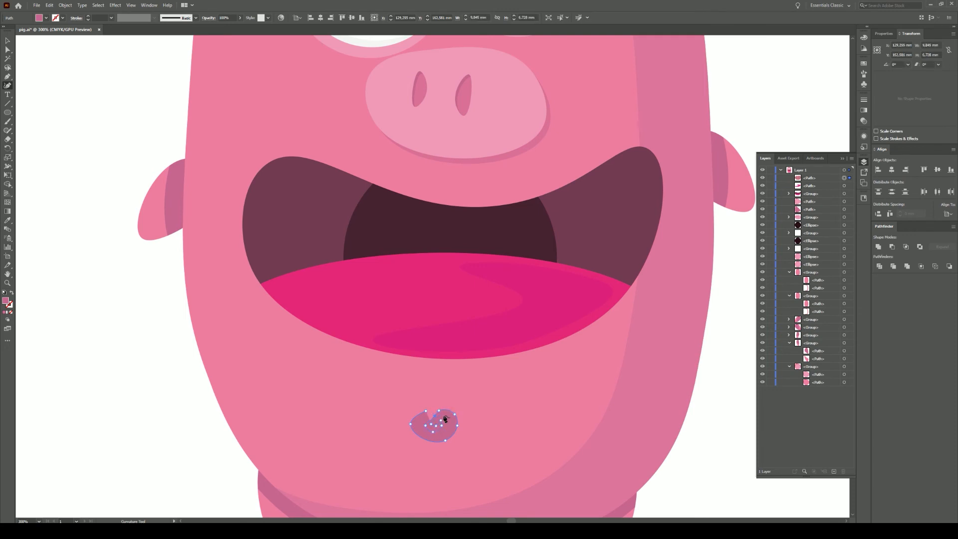
pyautogui.scroll(-2, 439, 423)
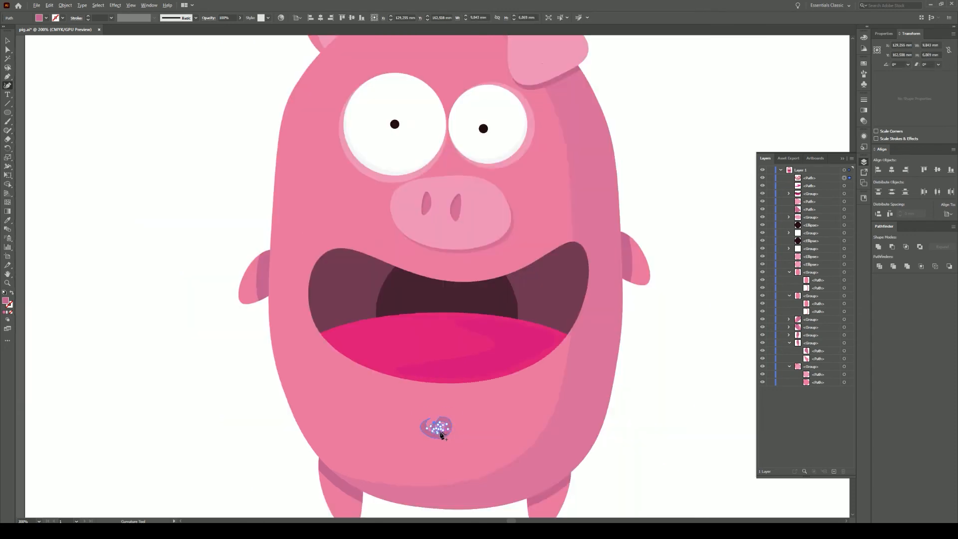
pyautogui.scroll(5, 437, 425)
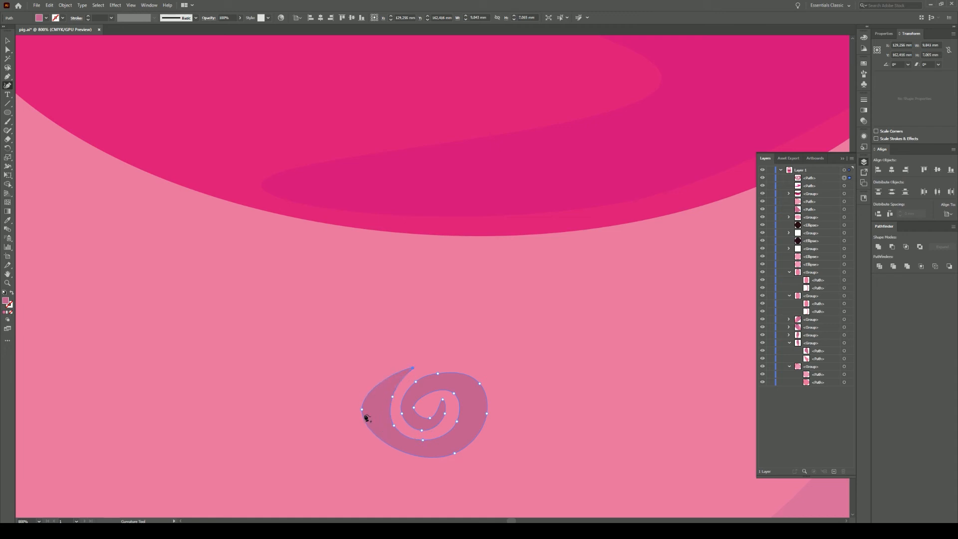
pyautogui.moveTo(410, 452); pyautogui.dragTo(400, 464)
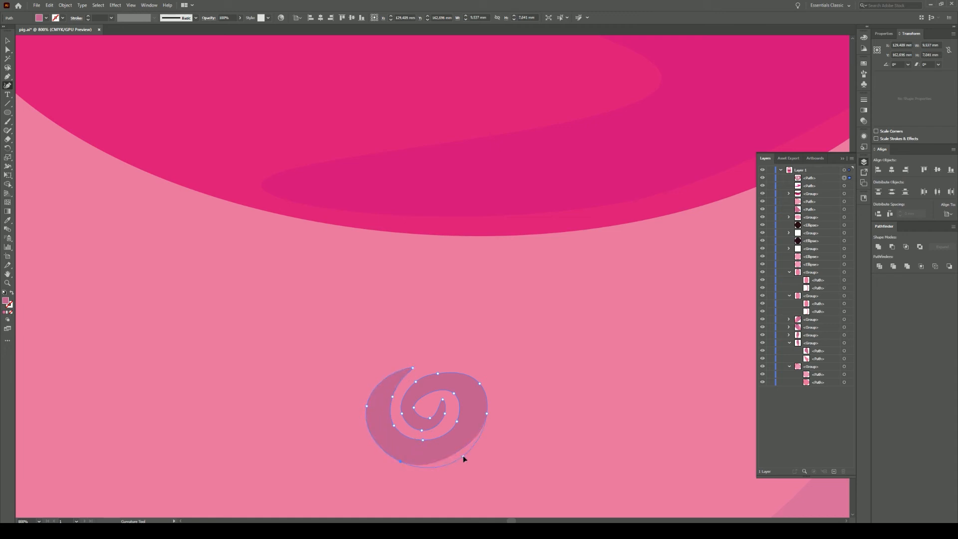
pyautogui.click(421, 446)
pyautogui.click(387, 397)
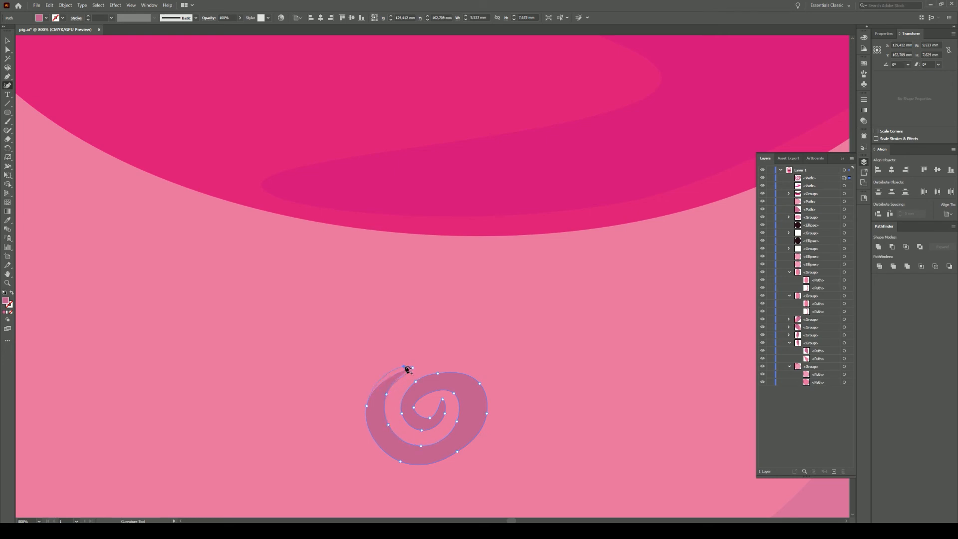
# - Nudge the belly spiral into place and save the file
pyautogui.click(8, 41)
pyautogui.scroll(-4, 407, 340)
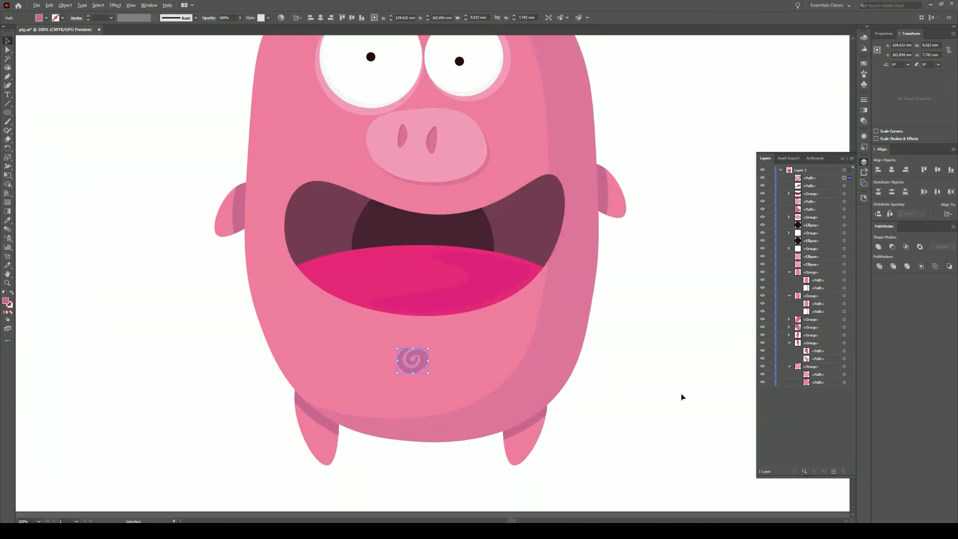
pyautogui.click(609, 393)
pyautogui.moveTo(675, 276); pyautogui.dragTo(666, 337)
pyautogui.scroll(-1, 653, 380)
pyautogui.moveTo(475, 412)
pyautogui.mouseDown()
pyautogui.moveTo(490, 399)
pyautogui.moveTo(482, 409)
pyautogui.mouseUp()
pyautogui.click(635, 381)
pyautogui.hotkey('ctrl', 's')
pyautogui.hotkey('shift', '`')
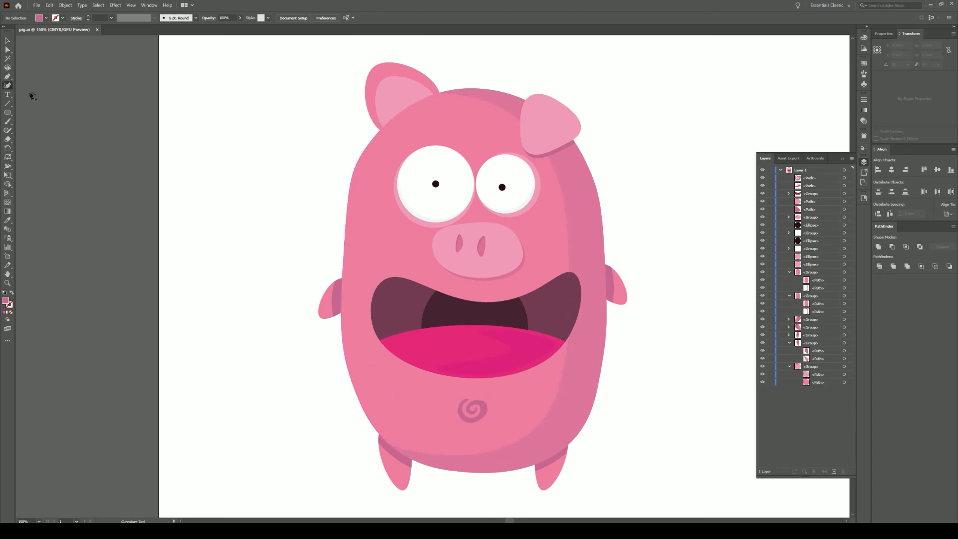
# - Draw a leaf-shaped darker pink spot on the pig's cheek with the Curvature tool
pyautogui.scroll(3, 380, 208)
pyautogui.click(364, 232)
pyautogui.click(350, 244)
pyautogui.click(346, 264)
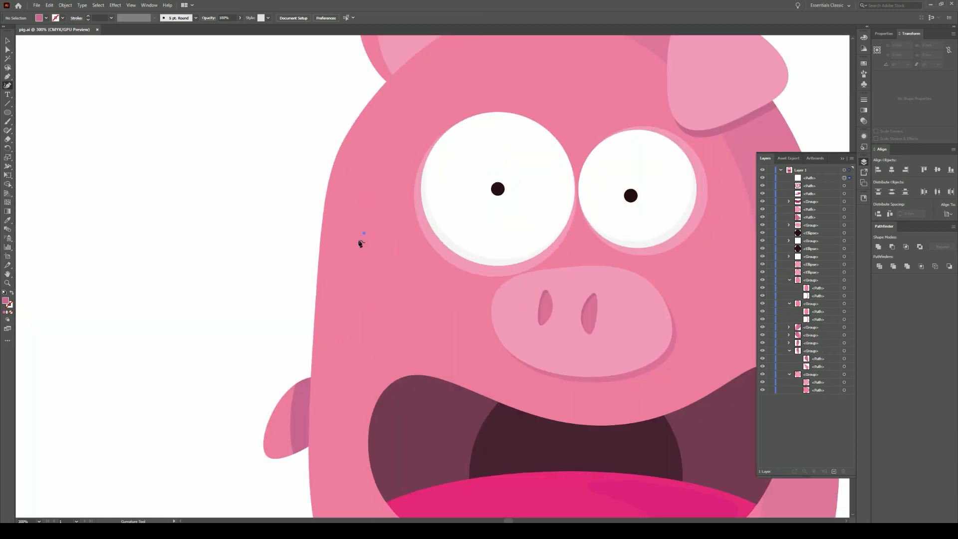
pyautogui.click(348, 276)
pyautogui.click(361, 265)
pyautogui.click(370, 247)
pyautogui.click(368, 231)
# - Add two small round spots beside the leaf, removing a stray point and rounding one into an ellipse
pyautogui.click(377, 240)
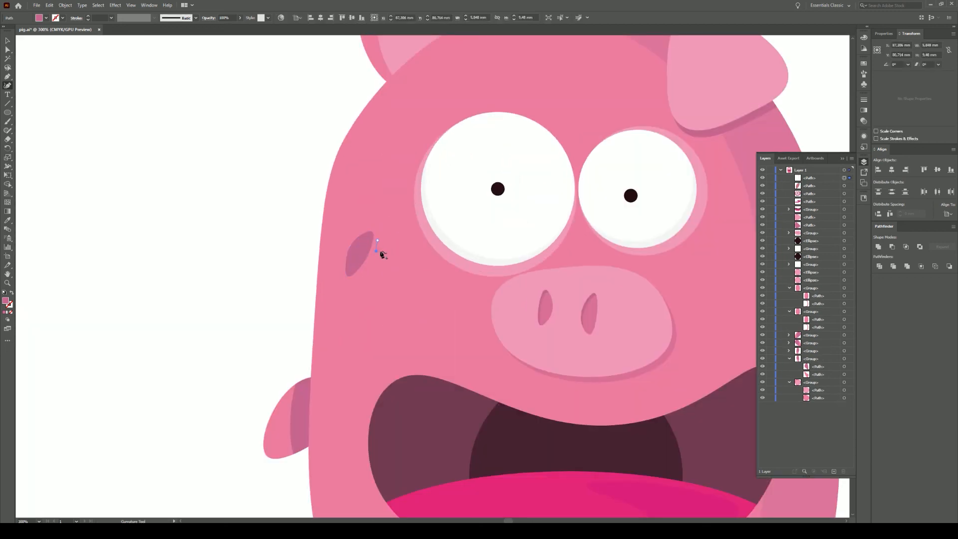
pyautogui.click(373, 255)
pyautogui.click(369, 266)
pyautogui.click(377, 269)
pyautogui.click(382, 259)
pyautogui.click(379, 257)
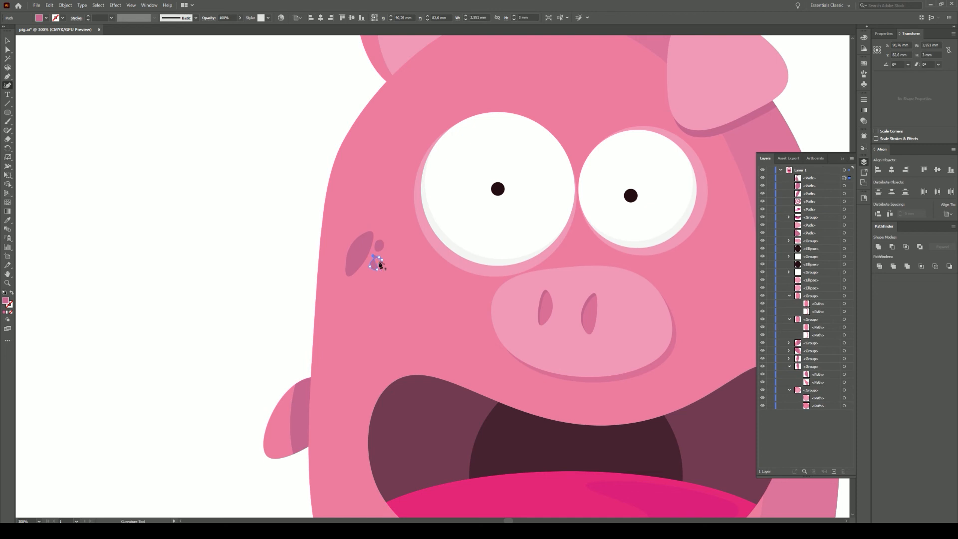
pyautogui.scroll(4, 373, 260)
pyautogui.press('Delete')
pyautogui.moveTo(396, 246); pyautogui.dragTo(385, 244)
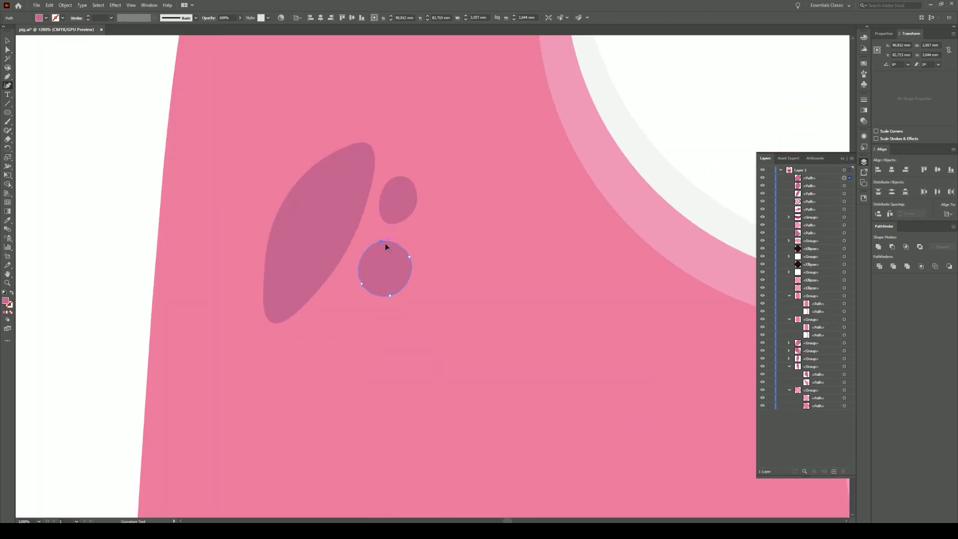
# - Select the three cheek spots and move them up onto the upper left cheek
pyautogui.click(7, 40)
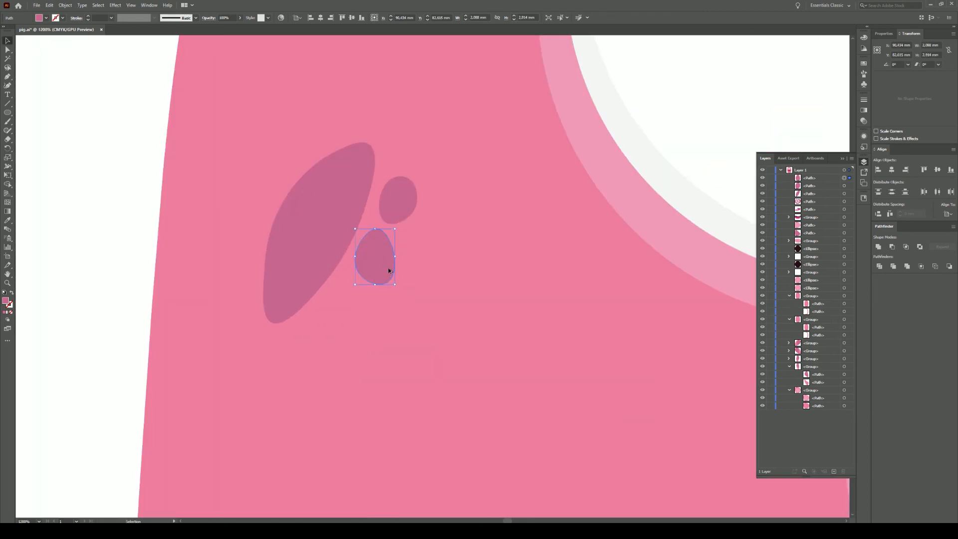
pyautogui.scroll(-4, 387, 267)
pyautogui.keyDown('shift'); pyautogui.click(389, 253); pyautogui.keyUp('shift')
pyautogui.keyDown('shift'); pyautogui.click(372, 257); pyautogui.keyUp('shift')
pyautogui.scroll(-2, 444, 301)
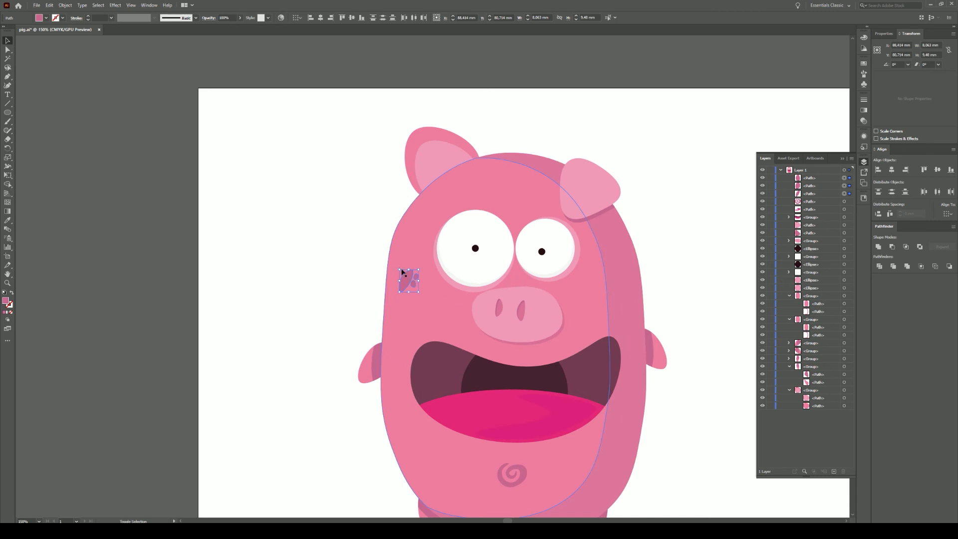
pyautogui.click(316, 237)
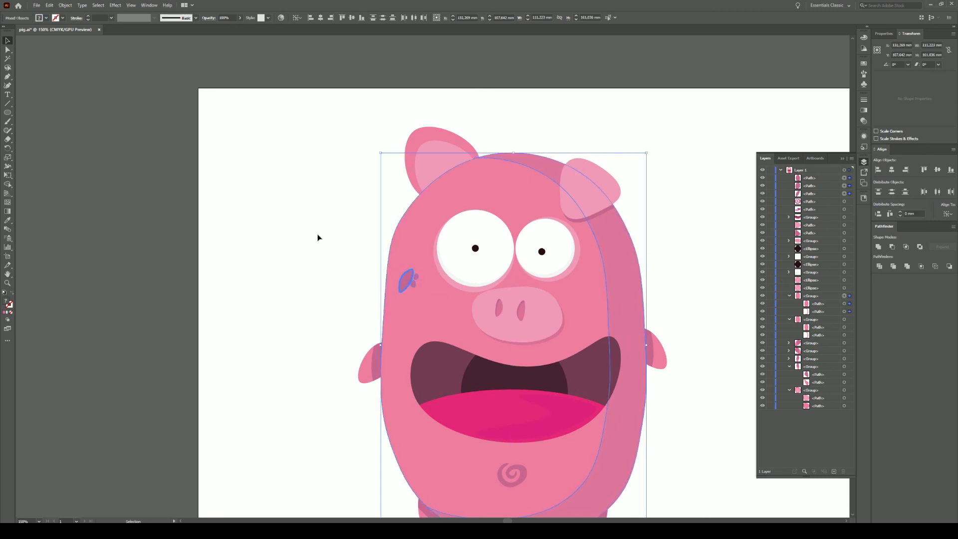
pyautogui.click(414, 279)
pyautogui.keyDown('shift'); pyautogui.click(403, 280); pyautogui.keyUp('shift')
pyautogui.moveTo(402, 277); pyautogui.dragTo(399, 256)
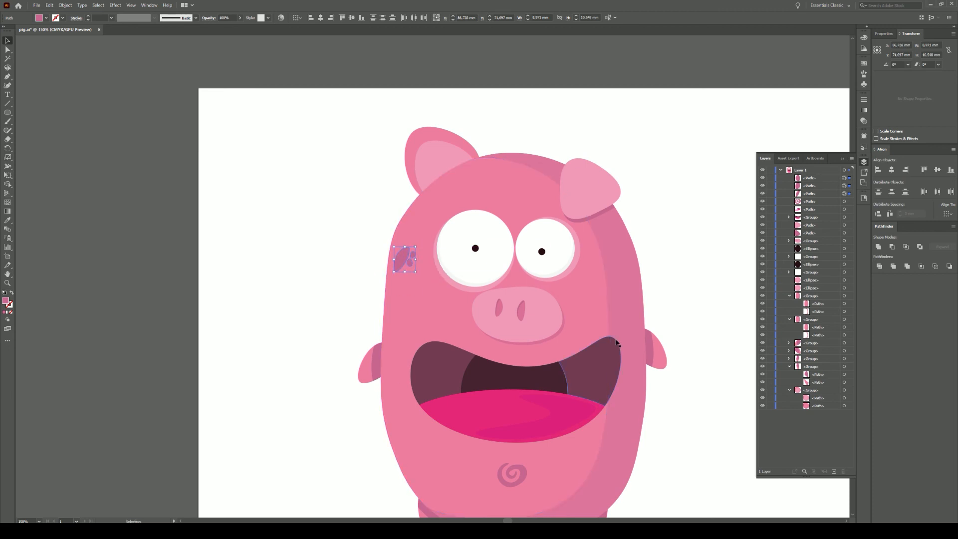
# - Alt-drag a copy of the spots to the belly, rotate it about 65°, and place it lower right
pyautogui.moveTo(616, 340); pyautogui.dragTo(534, 282)
pyautogui.keyDown('alt'); pyautogui.moveTo(324, 203); pyautogui.dragTo(336, 370); pyautogui.keyUp('alt')
pyautogui.moveTo(348, 419); pyautogui.dragTo(523, 431)
pyautogui.click(592, 414)
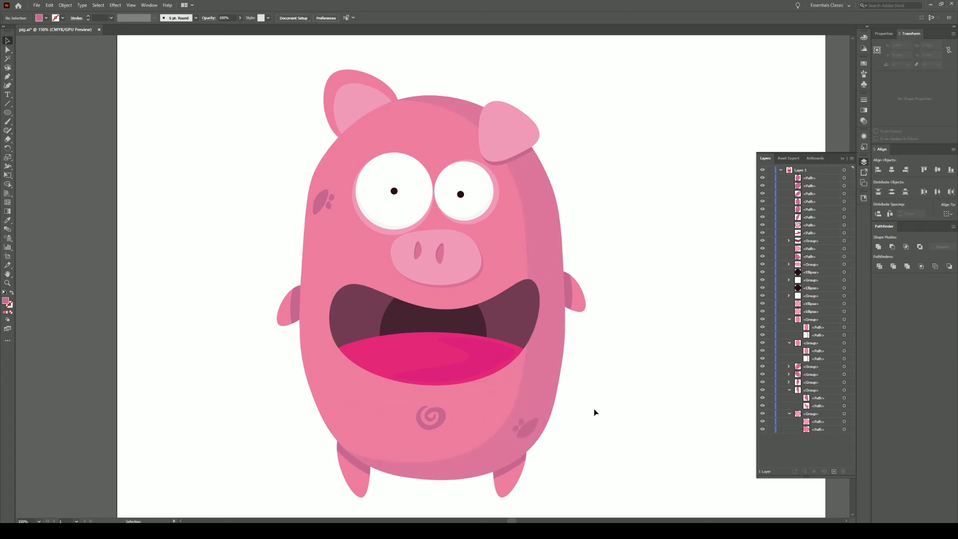
# - Reshape one of the copied belly spots with the Curvature tool
pyautogui.click(530, 424)
pyautogui.hotkey('shift', '`')
pyautogui.scroll(3, 534, 431)
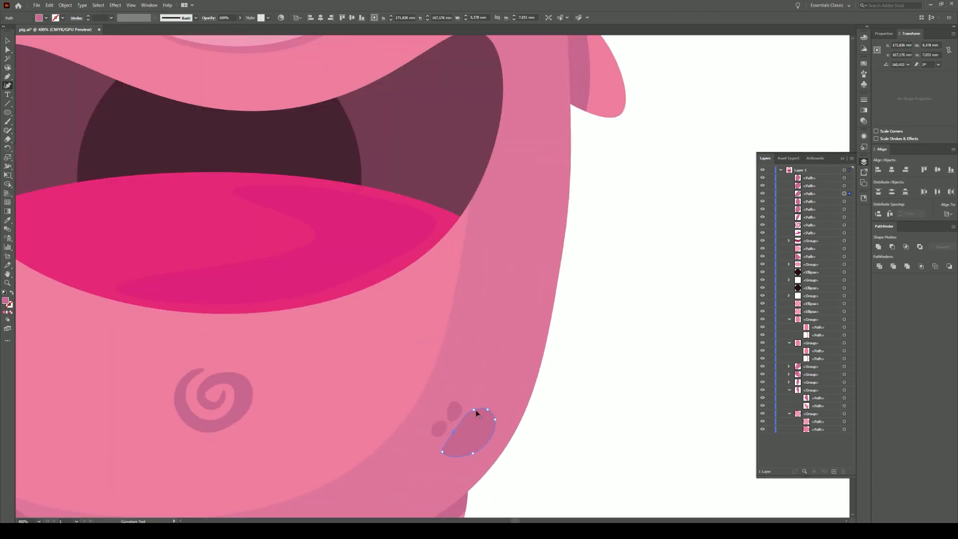
pyautogui.moveTo(282, 185); pyautogui.dragTo(460, 378)
pyautogui.scroll(1, 505, 240)
pyautogui.scroll(-3, 505, 241)
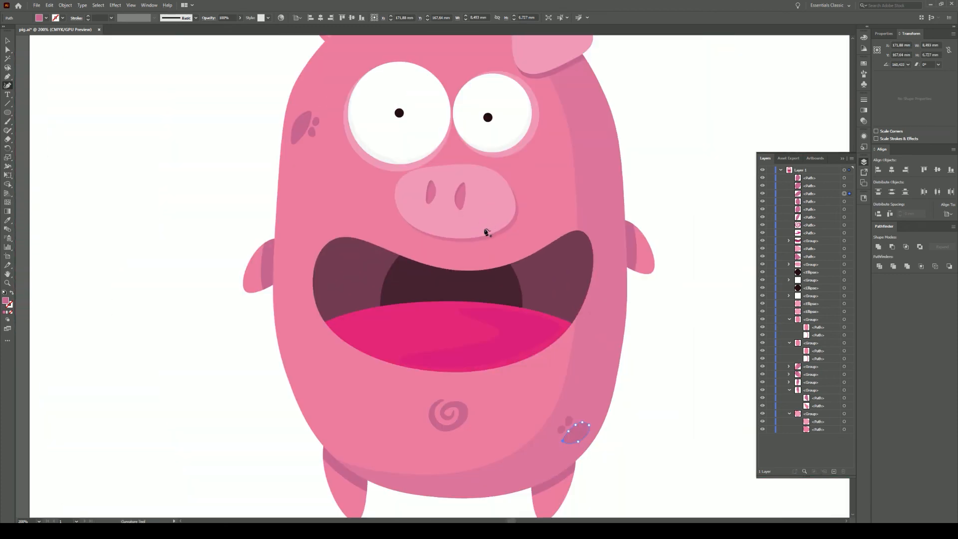
# - Draw a closed crescent with a sharp tip beside the pig's right eye
pyautogui.hotkey('ctrl', 'shift', 'a')
pyautogui.scroll(1, 545, 148)
pyautogui.scroll(2, 543, 148)
pyautogui.click(544, 101)
pyautogui.click(530, 140)
pyautogui.click(489, 180)
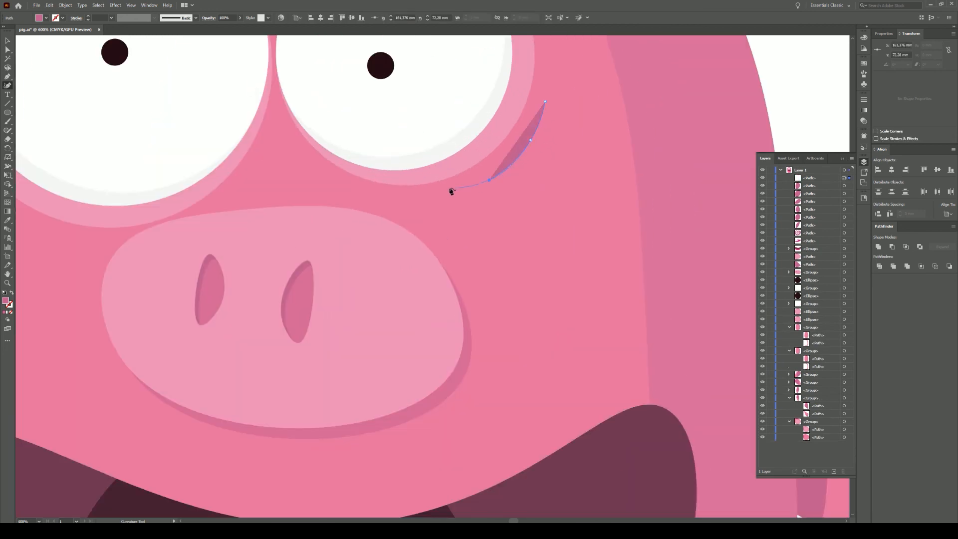
pyautogui.doubleClick(449, 188)
pyautogui.click(507, 192)
pyautogui.click(536, 163)
pyautogui.click(556, 120)
pyautogui.click(545, 102)
# - Reshape the crescent by adding a lower-edge point, deleting its top point, and tilting it about 8°
pyautogui.click(526, 182)
pyautogui.moveTo(531, 147); pyautogui.dragTo(534, 154)
pyautogui.click(551, 106)
pyautogui.press('Delete')
pyautogui.click(6, 43)
pyautogui.moveTo(566, 202)
pyautogui.mouseDown()
pyautogui.moveTo(571, 184)
pyautogui.moveTo(561, 209)
pyautogui.mouseUp()
# - Fine-tune the crescent's lower-right, upper-right and inner points
pyautogui.scroll(-2, 554, 217)
pyautogui.scroll(-2, 645, 166)
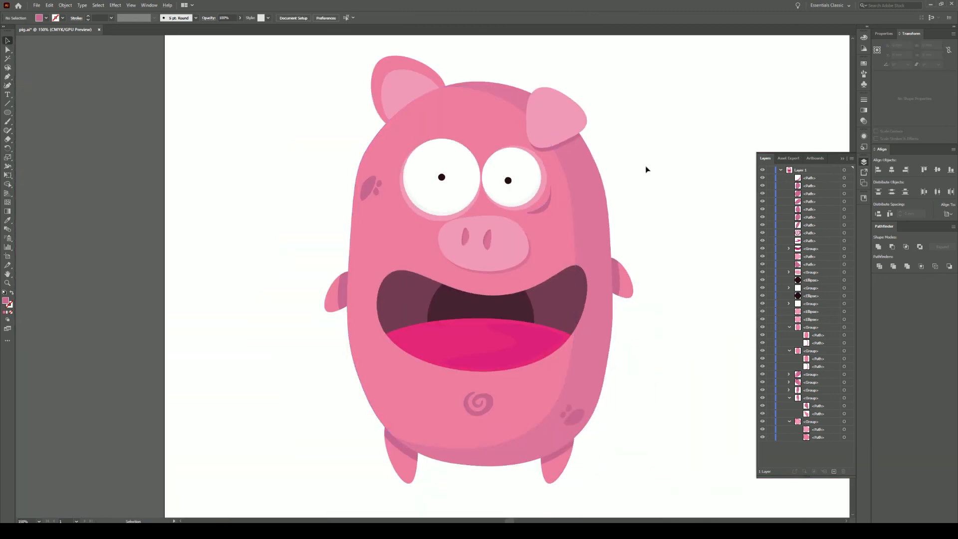
pyautogui.scroll(5, 574, 272)
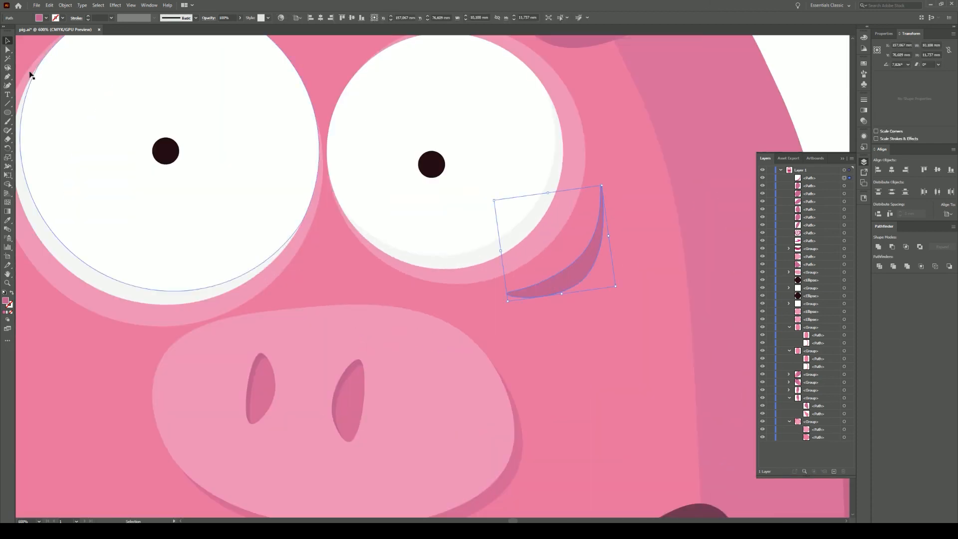
pyautogui.click(7, 86)
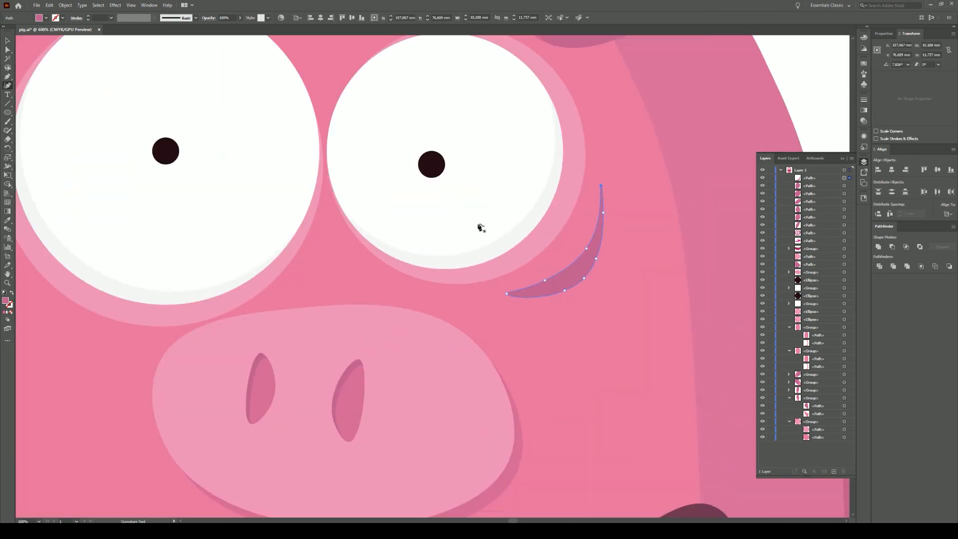
pyautogui.moveTo(601, 260); pyautogui.dragTo(602, 260)
pyautogui.moveTo(603, 212); pyautogui.dragTo(609, 213)
pyautogui.moveTo(586, 249); pyautogui.dragTo(590, 248)
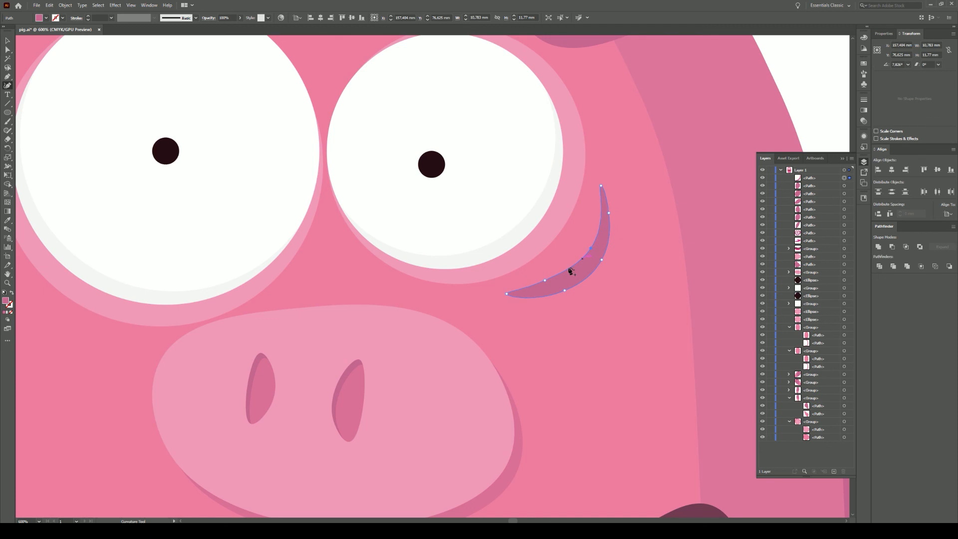
# - Scale the crescent to about 12.58 mm wide and settle it under the right eye
pyautogui.click(7, 40)
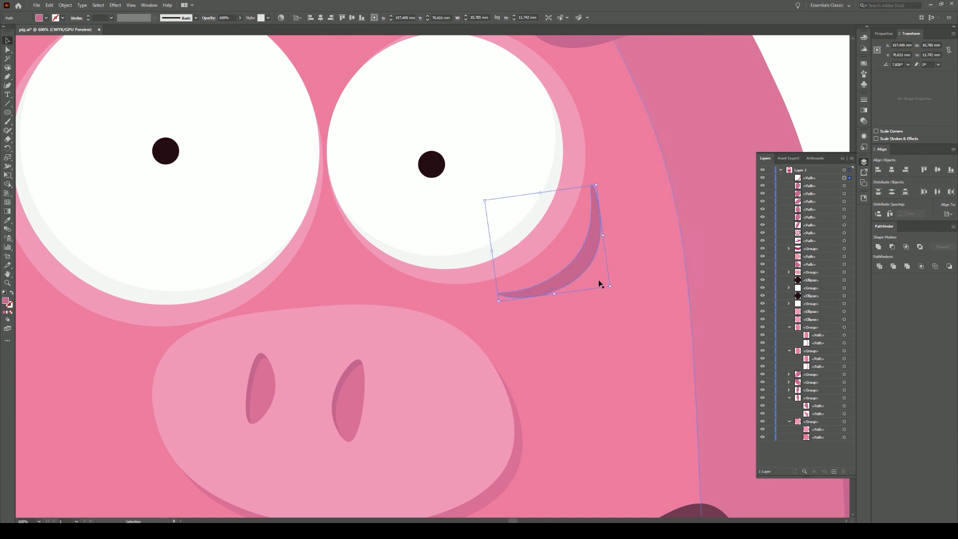
pyautogui.moveTo(596, 185); pyautogui.dragTo(611, 166)
pyautogui.moveTo(591, 250); pyautogui.dragTo(580, 250)
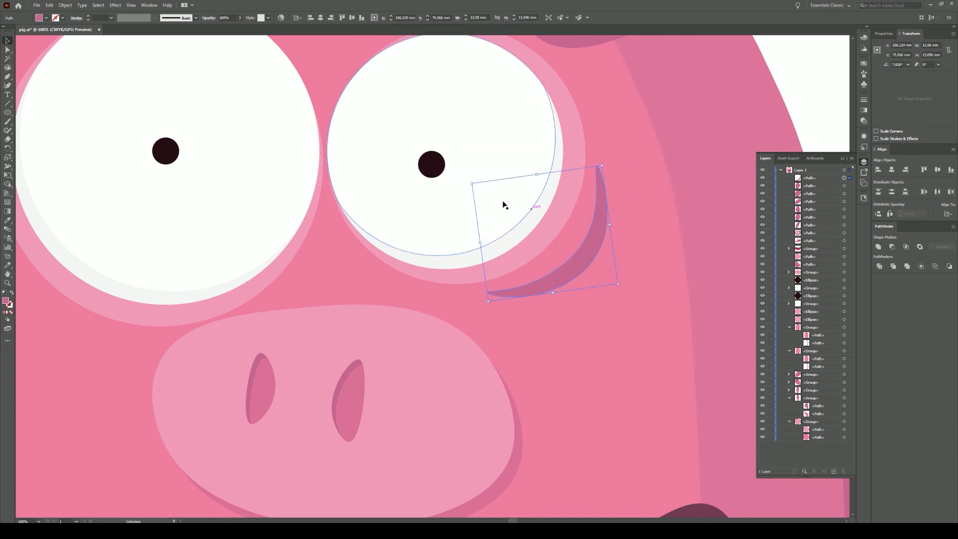
pyautogui.moveTo(472, 183); pyautogui.dragTo(497, 200)
pyautogui.moveTo(590, 268); pyautogui.dragTo(585, 264)
pyautogui.moveTo(600, 181); pyautogui.dragTo(627, 146)
pyautogui.moveTo(613, 240); pyautogui.dragTo(595, 255)
pyautogui.scroll(1, 593, 265)
pyautogui.scroll(-5, 597, 272)
# - Alt-drag a copy of the crescent under the left eye, then rotate and resize it to fit
pyautogui.click(685, 209)
pyautogui.moveTo(685, 210); pyautogui.dragTo(594, 174)
pyautogui.moveTo(506, 231); pyautogui.dragTo(369, 260)
pyautogui.moveTo(379, 277); pyautogui.dragTo(328, 267)
pyautogui.moveTo(346, 236); pyautogui.dragTo(334, 218)
pyautogui.moveTo(339, 264); pyautogui.dragTo(355, 248)
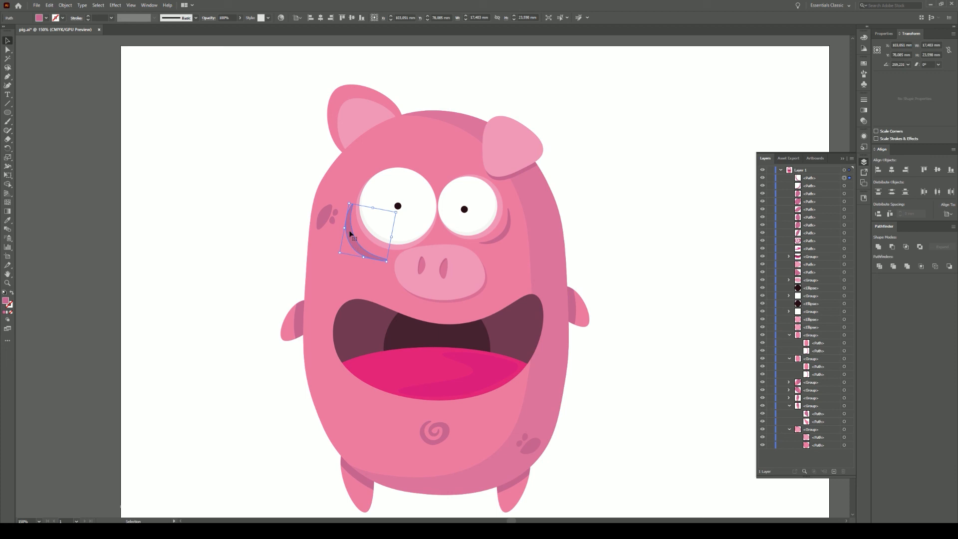
pyautogui.moveTo(396, 213); pyautogui.dragTo(386, 215)
pyautogui.moveTo(383, 264); pyautogui.dragTo(377, 259)
pyautogui.click(377, 262)
# - Group the three left-cheek spots with Ctrl+G
pyautogui.click(371, 254)
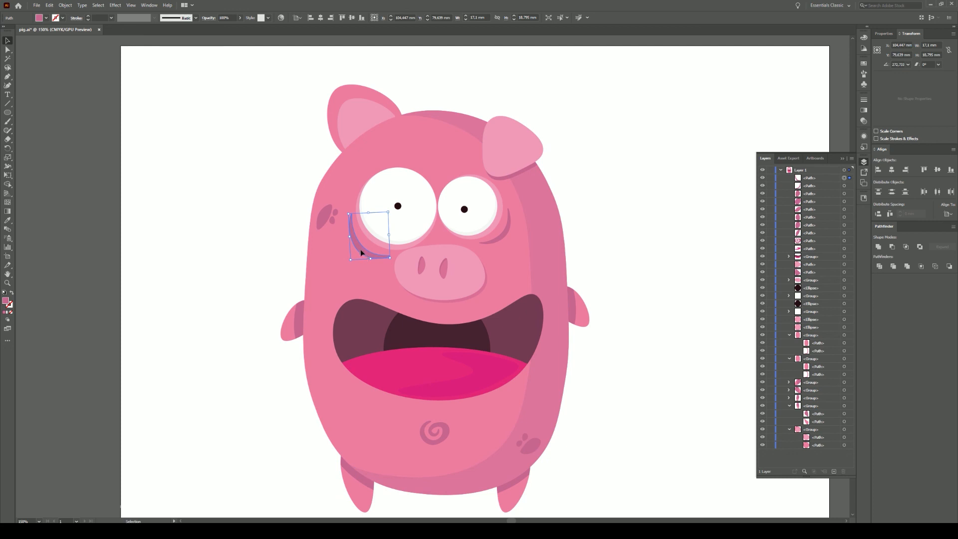
pyautogui.click(629, 243)
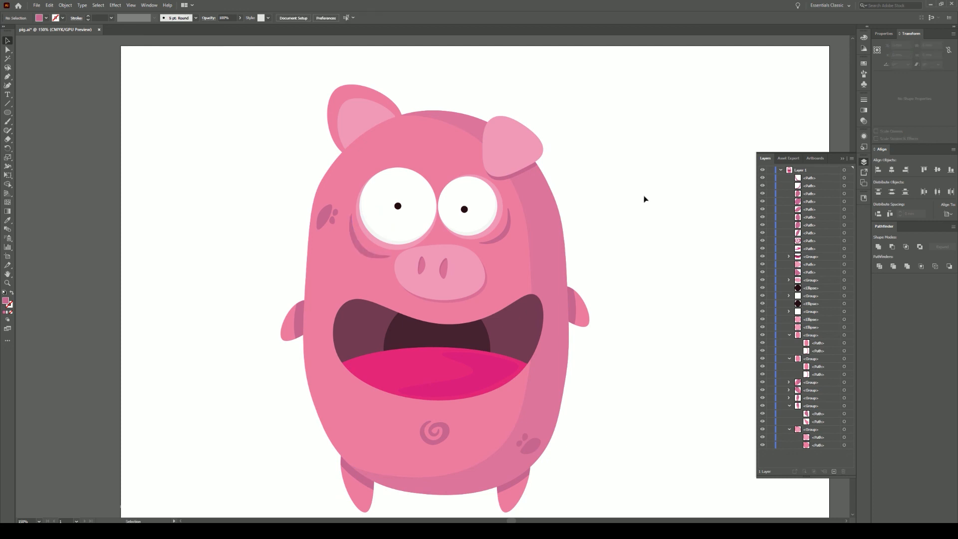
pyautogui.click(335, 213)
pyautogui.keyDown('shift'); pyautogui.click(324, 218); pyautogui.keyUp('shift')
pyautogui.keyDown('shift'); pyautogui.click(332, 220); pyautogui.keyUp('shift')
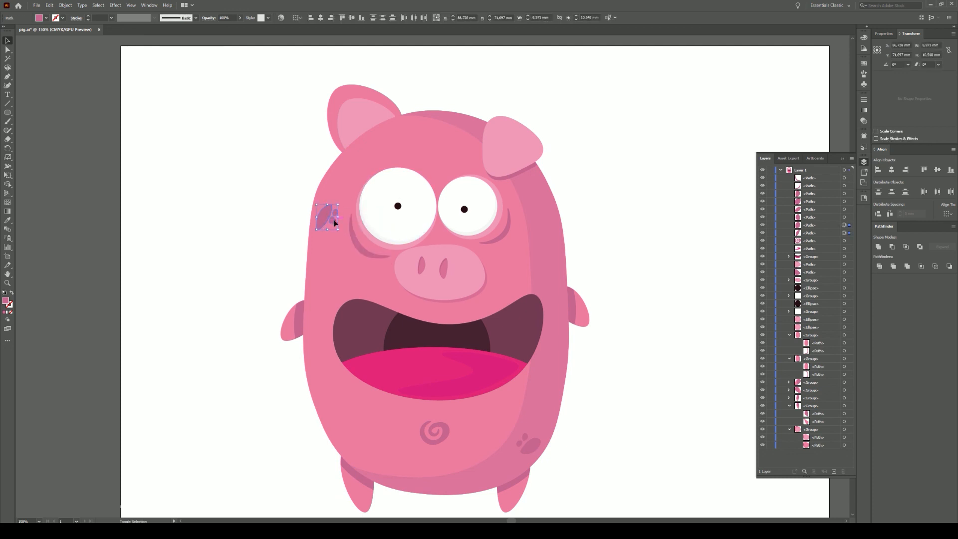
pyautogui.hotkey('ctrl', 'g')
pyautogui.click(626, 164)
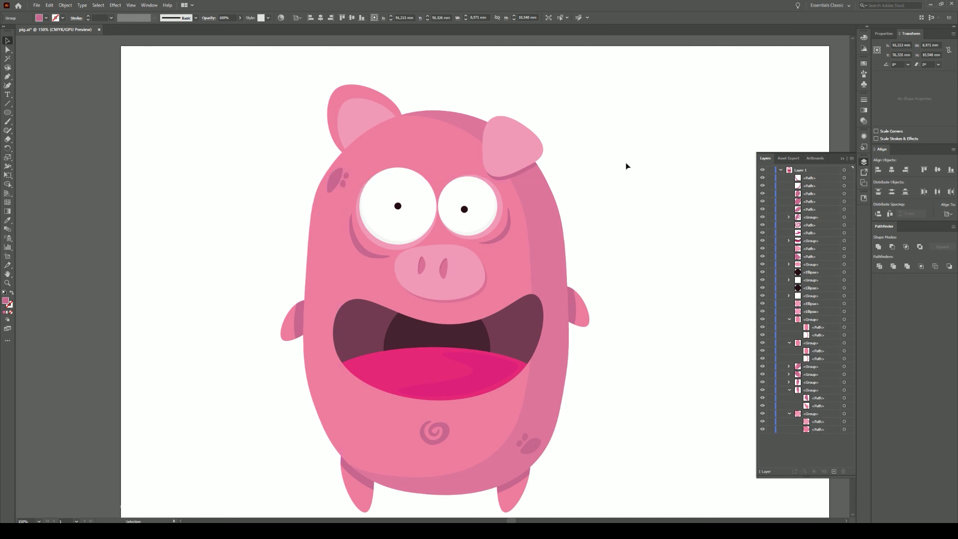